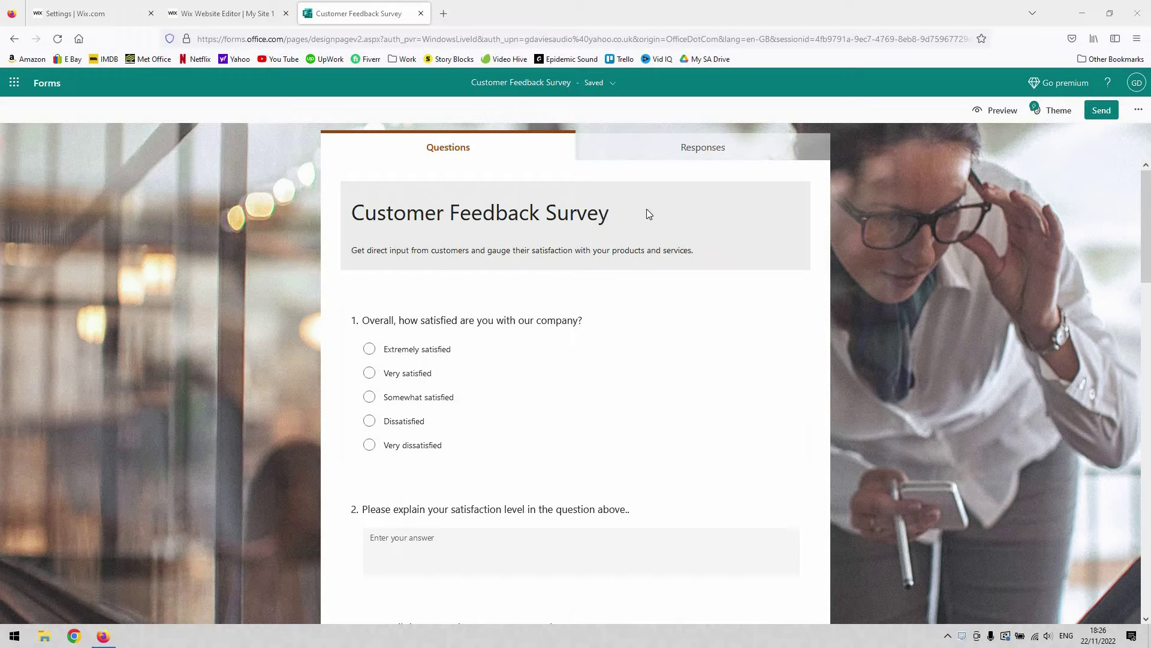
Open the Customer Feedback Survey's Responses tab, showing 0 responses and Active status.
{"action": "left_click", "coordinate": [727, 154]}
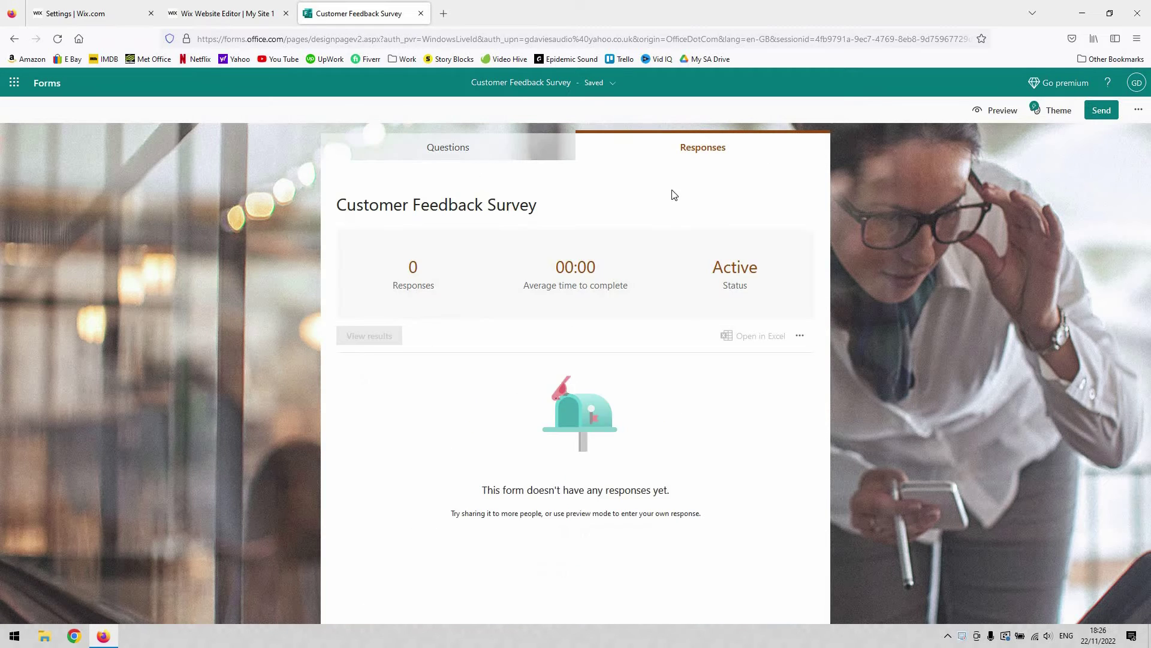
Switch back to the survey's Questions view, briefly opening and closing the Microsoft 365 app launcher.
{"action": "left_click", "coordinate": [528, 147]}
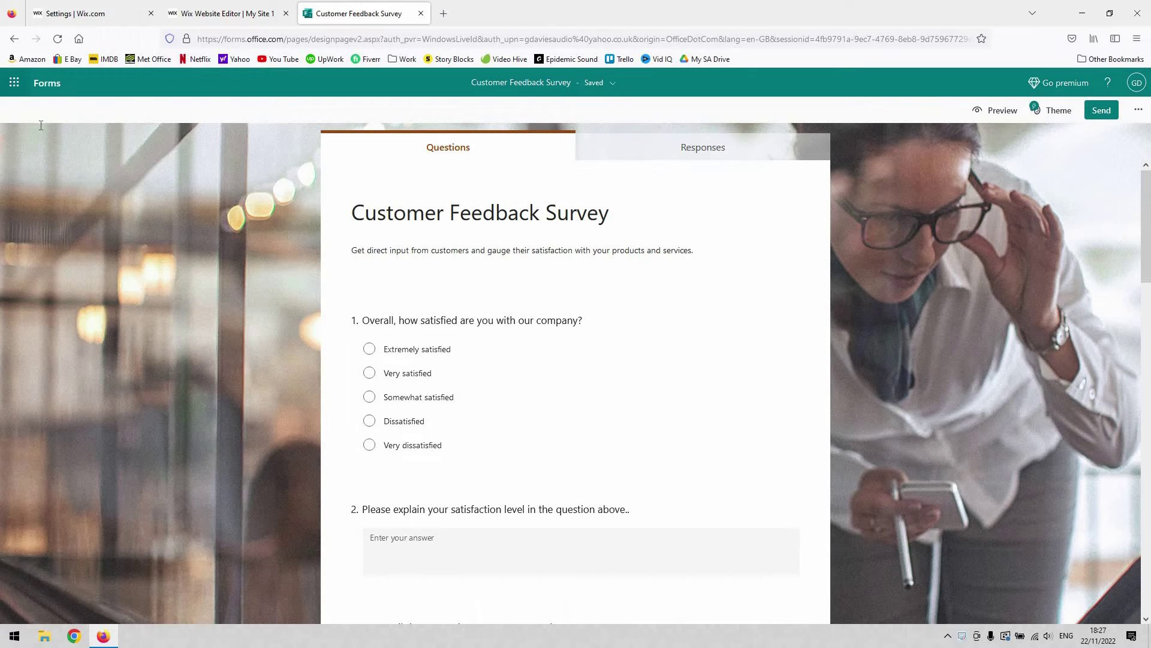
{"action": "left_click", "coordinate": [14, 82]}
{"action": "left_click", "coordinate": [501, 183]}
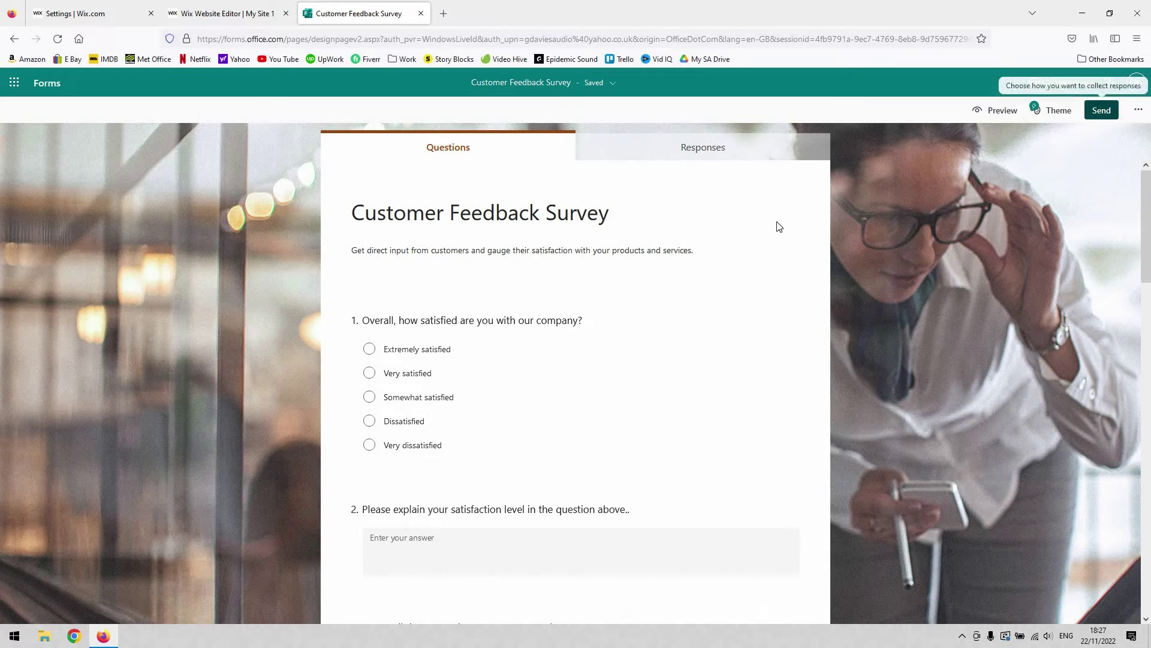
Copy the survey's iframe embed code from the Send panel's Embed option.
{"action": "left_click", "coordinate": [1109, 116]}
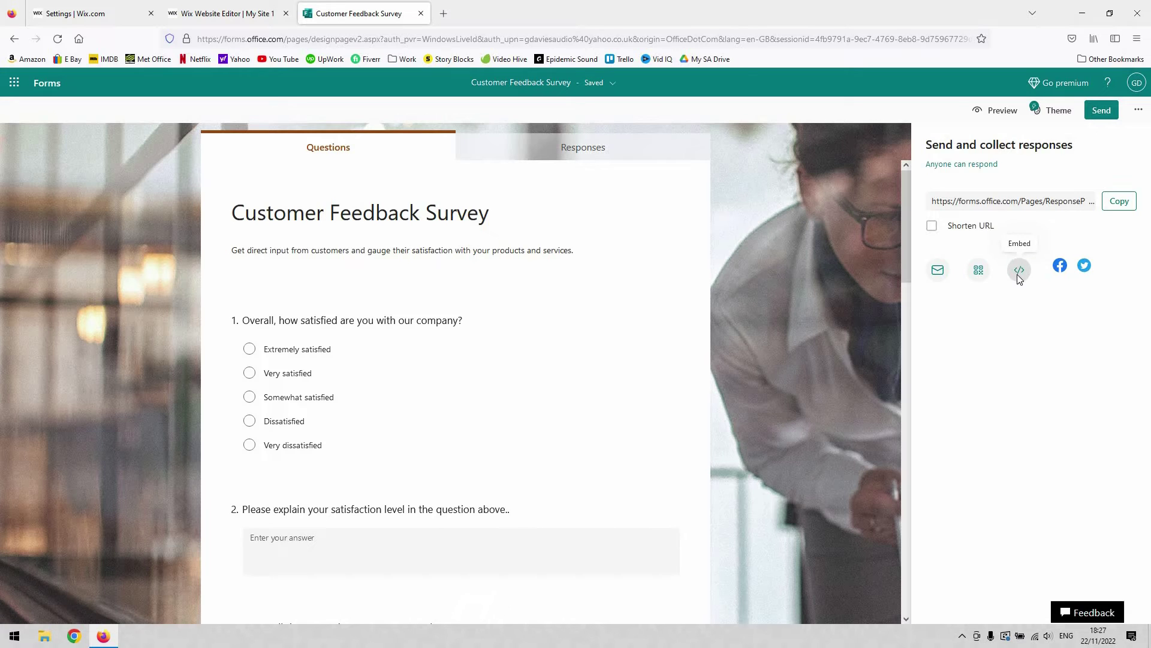
{"action": "left_click", "coordinate": [1018, 271]}
{"action": "left_click", "coordinate": [986, 286]}
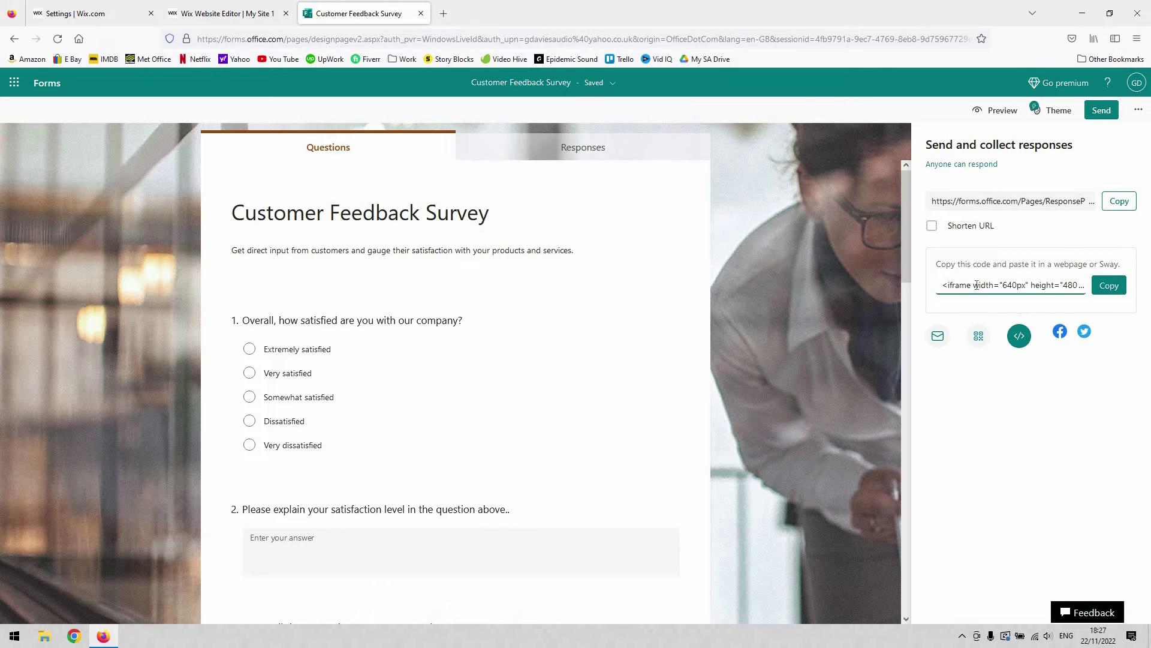
{"action": "left_click", "coordinate": [944, 265]}
{"action": "left_click", "coordinate": [1108, 291]}
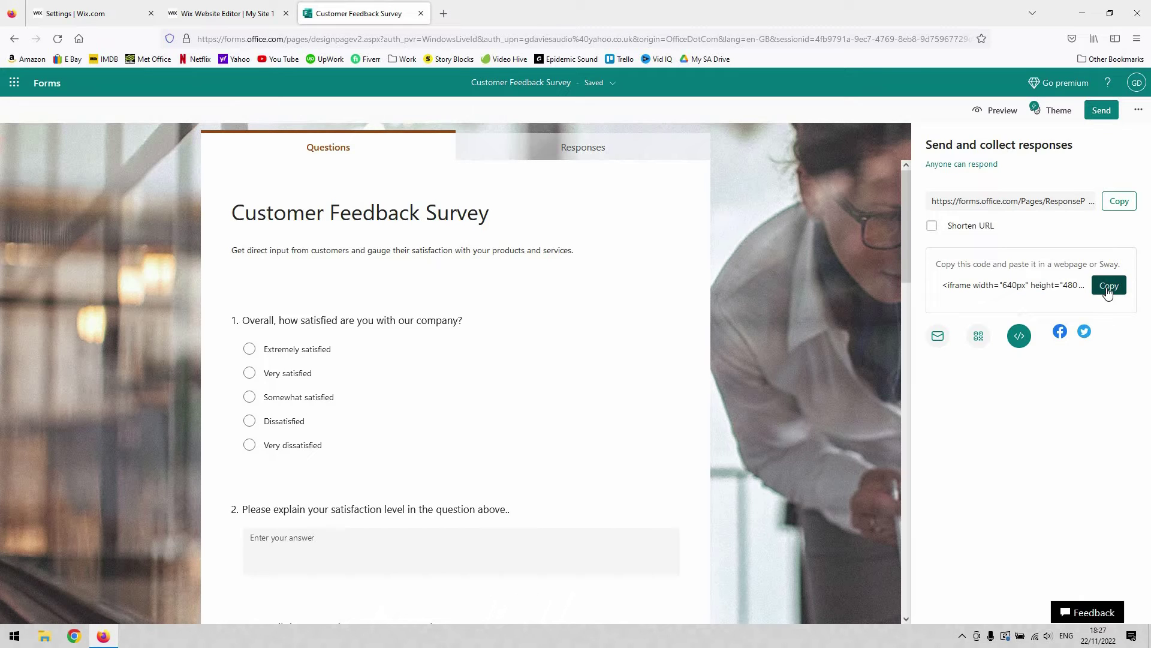
{"action": "left_click", "coordinate": [1108, 291]}
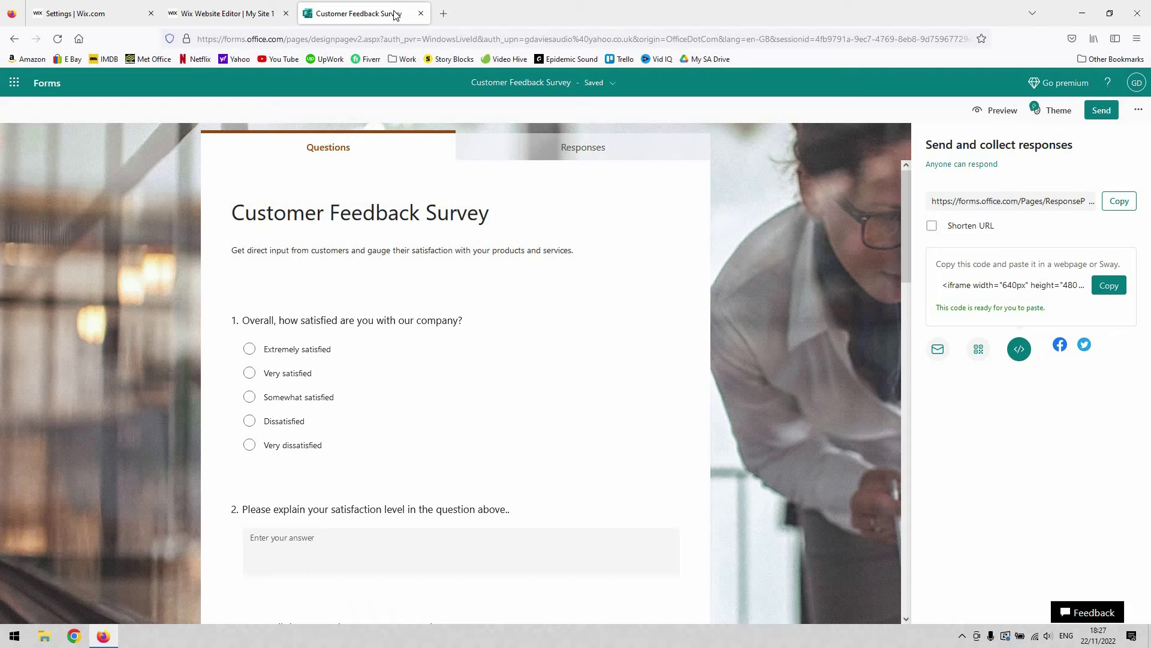
In the Wix Editor, browse Add Elements to Embed Code's popular embeds list.
{"action": "left_click", "coordinate": [256, 6]}
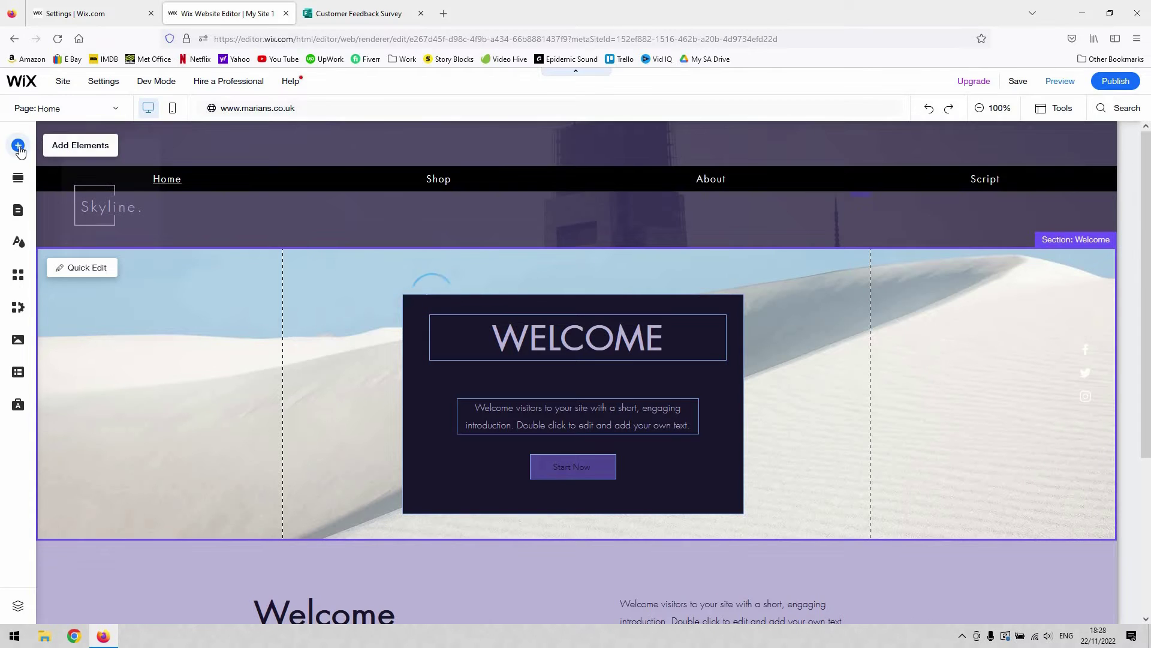
{"action": "left_click", "coordinate": [18, 147]}
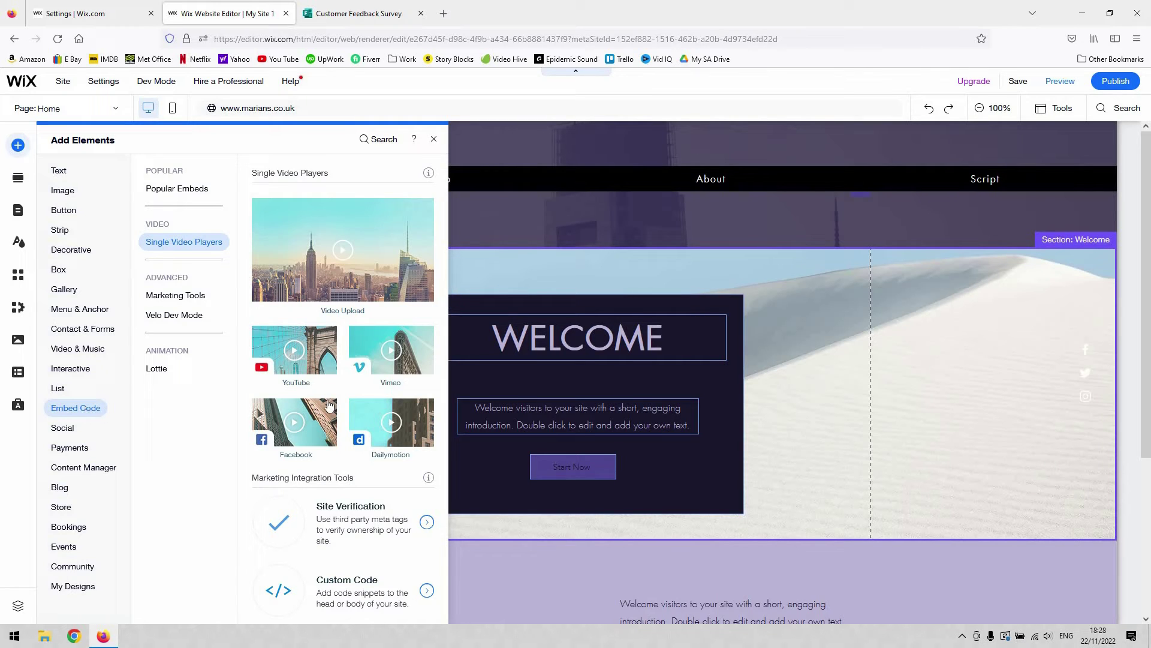
{"action": "scroll", "coordinate": [336, 408], "scroll_direction": "down", "scroll_amount": 3}
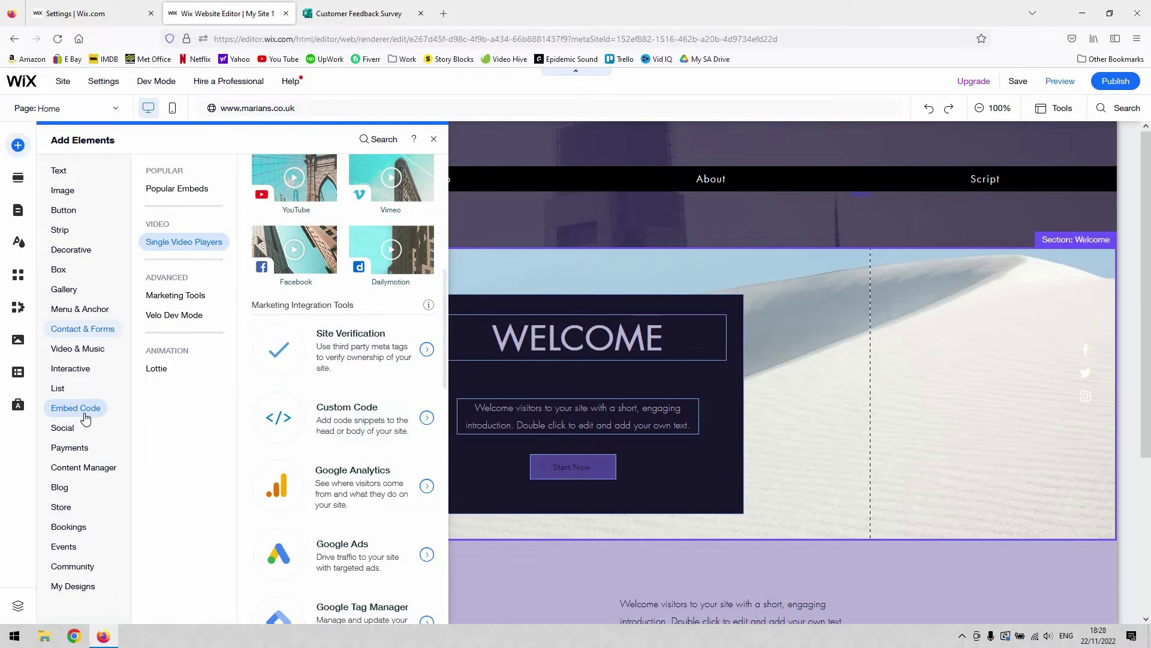
{"action": "mouse_move", "coordinate": [86, 412]}
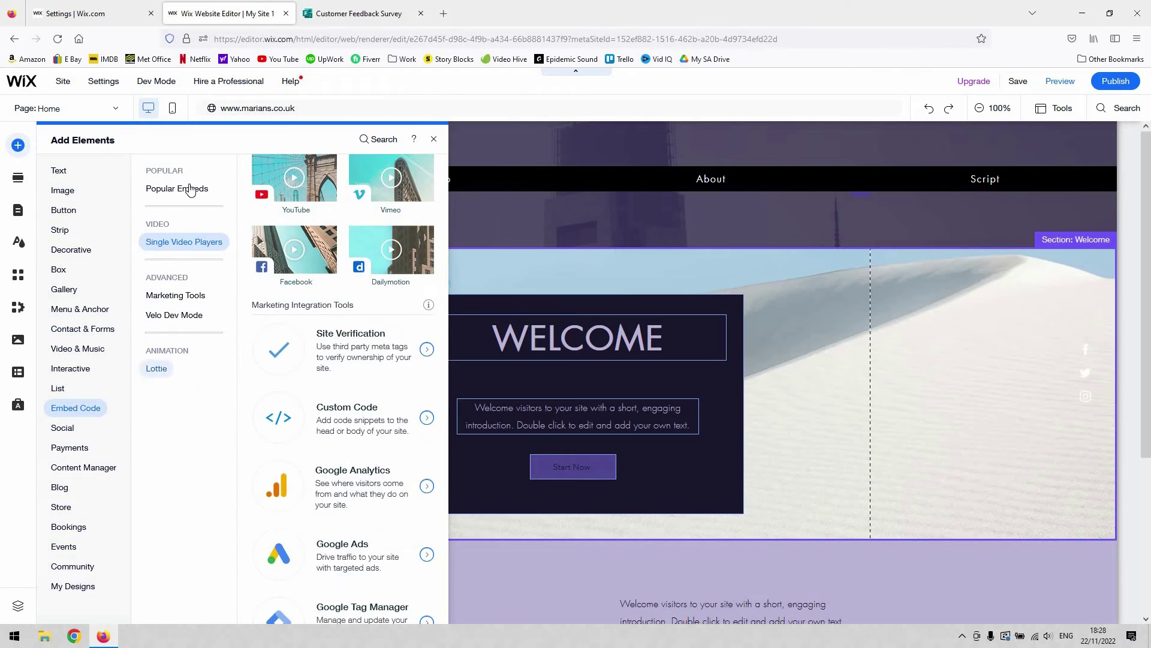
{"action": "mouse_move", "coordinate": [190, 189]}
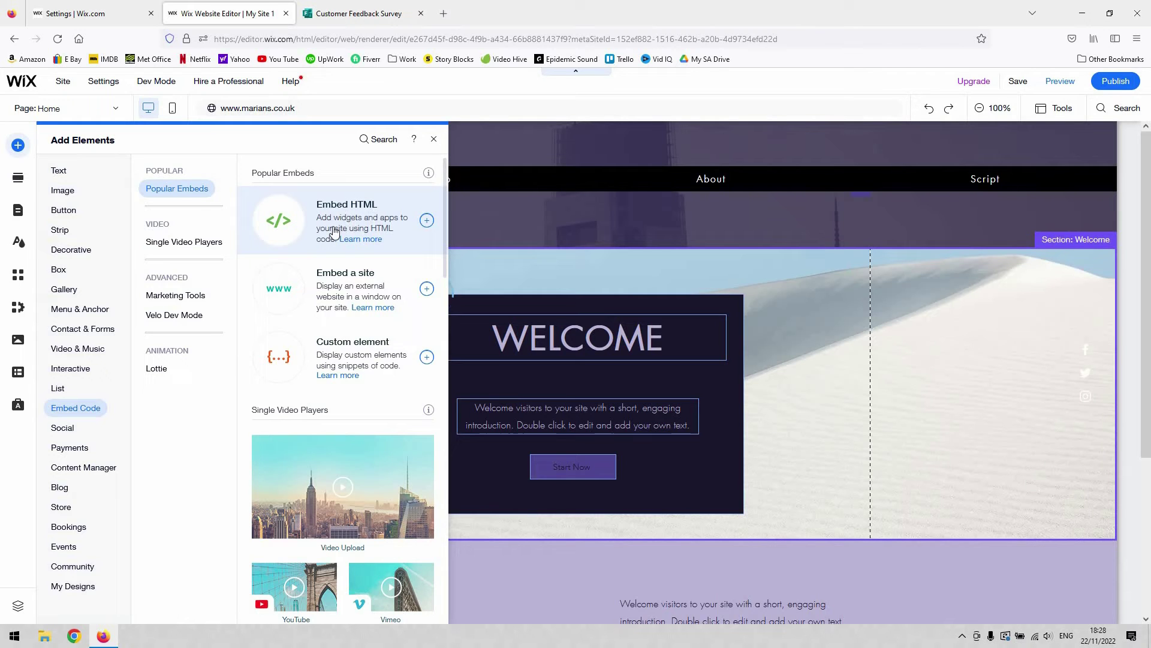
Add an Embed HTML element, paste the survey's iframe code into it, and apply with Update.
{"action": "left_click", "coordinate": [346, 214]}
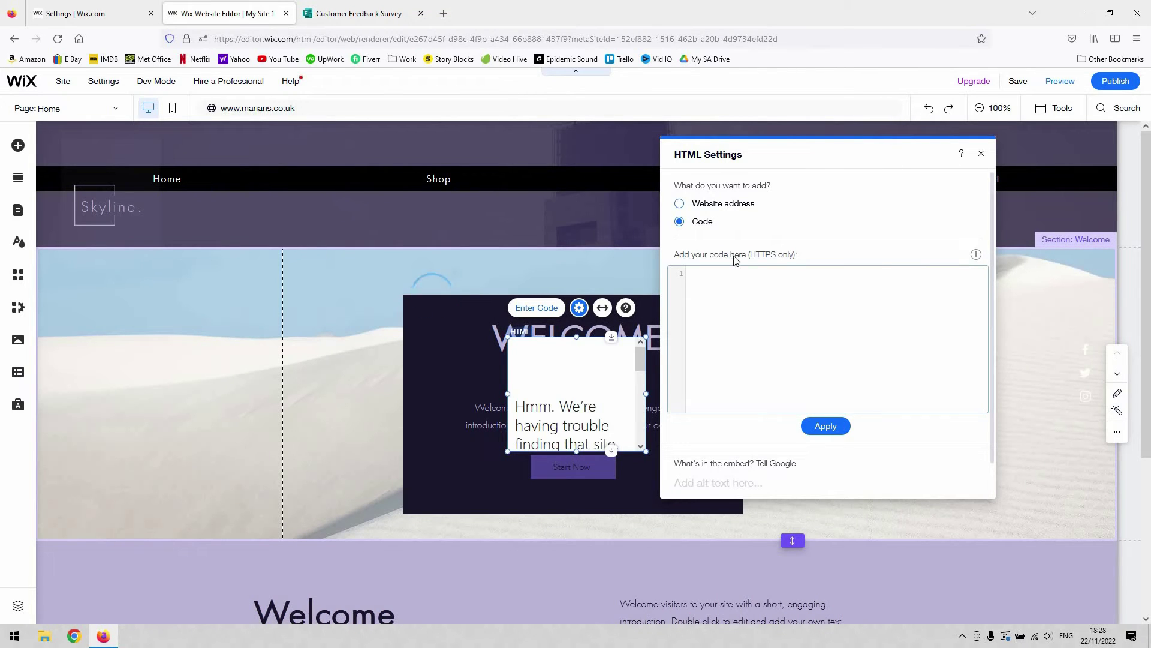
{"action": "left_click", "coordinate": [725, 294]}
{"action": "key", "text": "ctrl+v"}
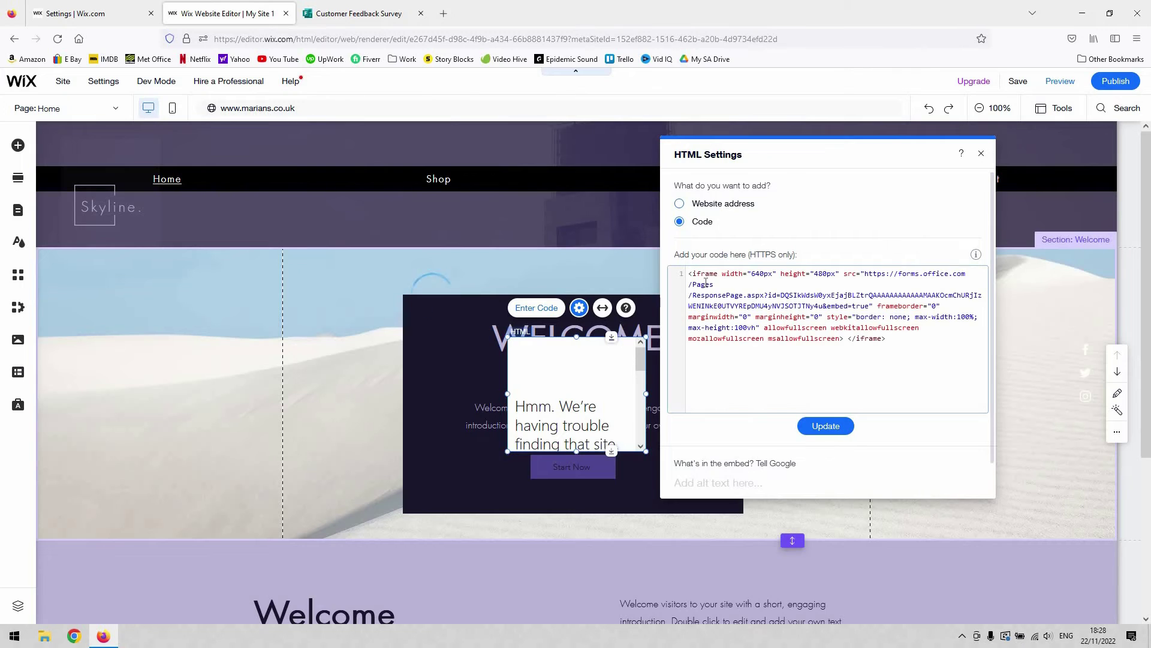
{"action": "right_click", "coordinate": [745, 359]}
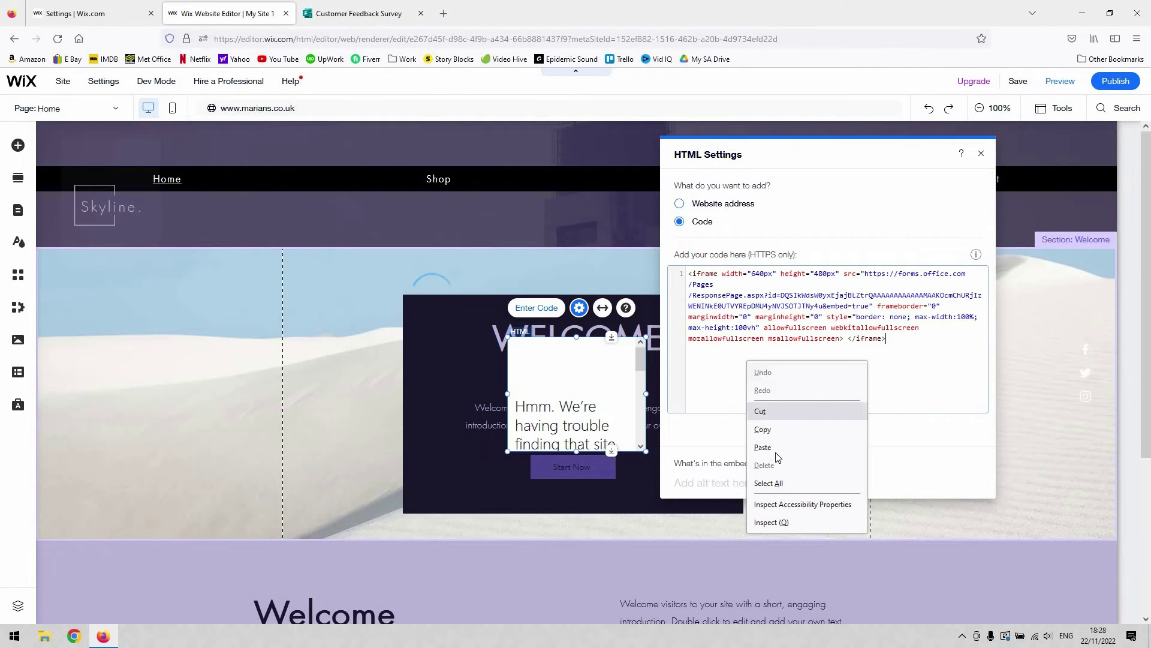
{"action": "left_click", "coordinate": [851, 410]}
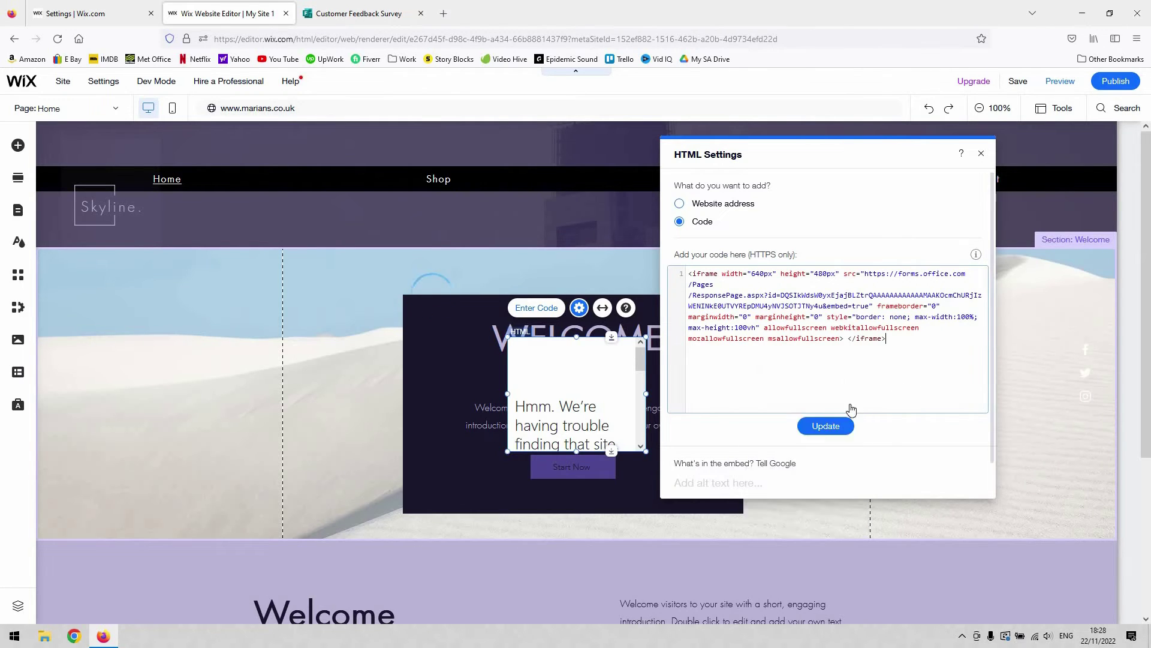
{"action": "left_click", "coordinate": [825, 430]}
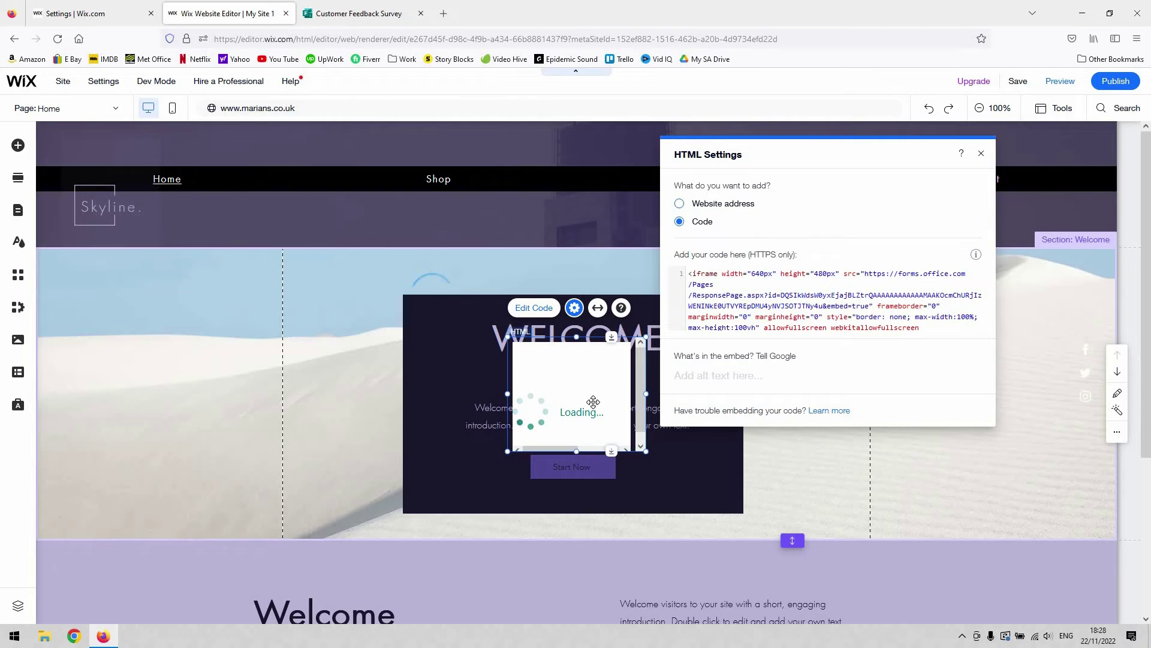
Close HTML Settings and drag the survey embed to the left side of the welcome strip.
{"action": "left_click", "coordinate": [981, 154]}
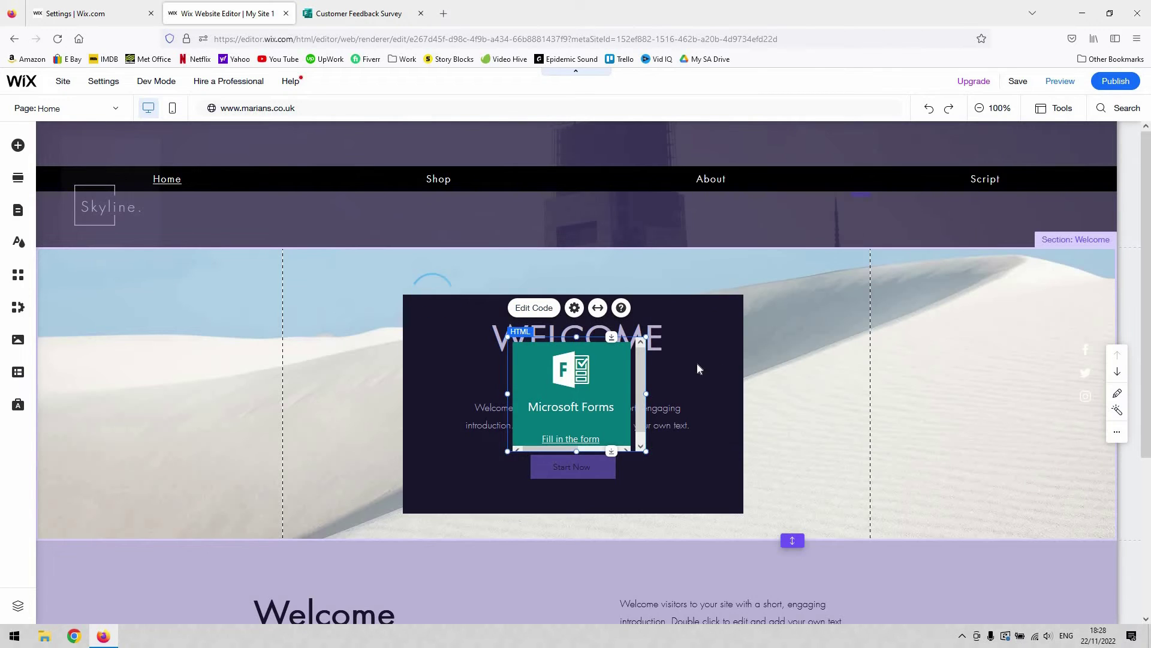
{"action": "scroll", "coordinate": [690, 401], "scroll_direction": "down", "scroll_amount": 1}
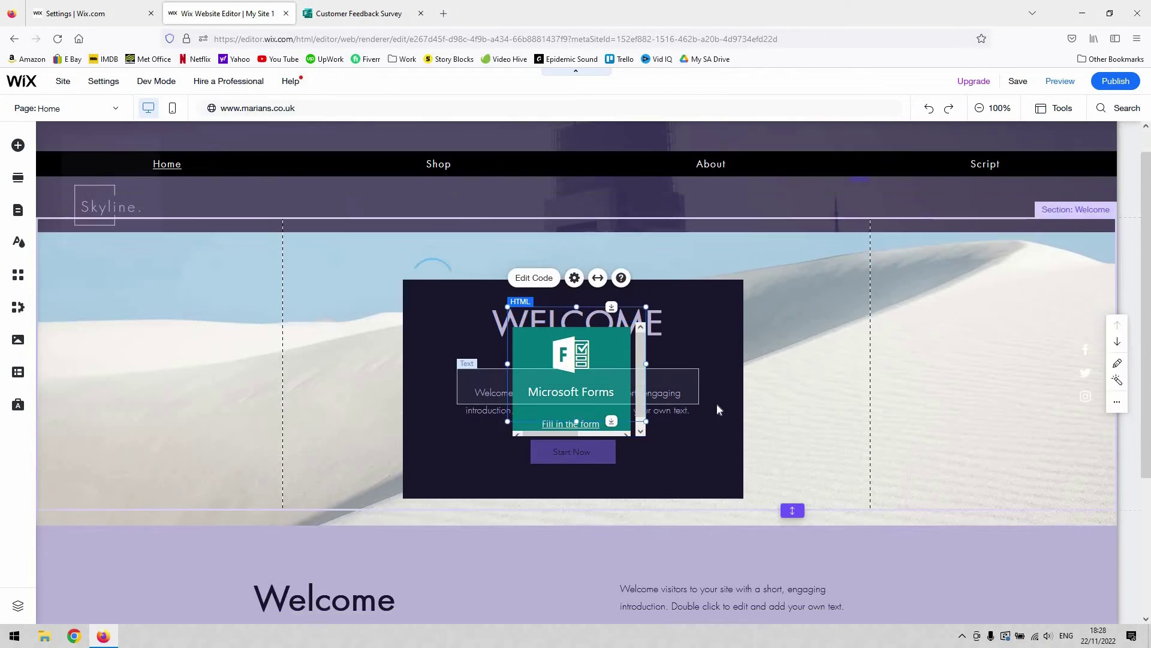
{"action": "scroll", "coordinate": [719, 409], "scroll_direction": "down", "scroll_amount": 3}
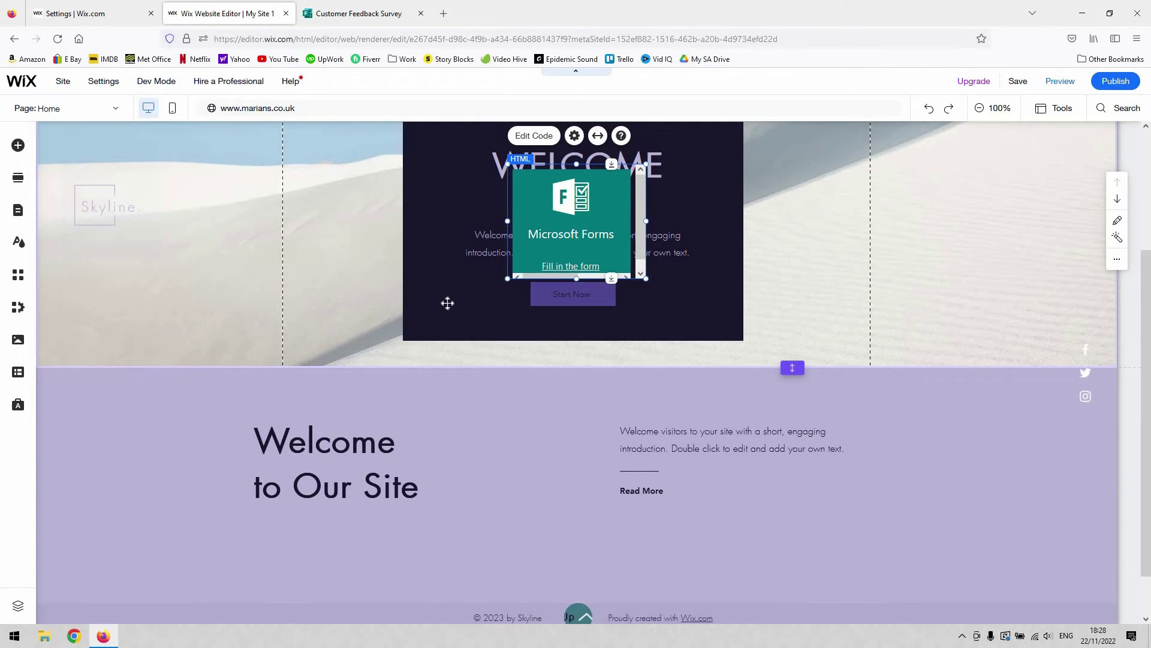
{"action": "mouse_move", "coordinate": [447, 302]}
{"action": "left_mouse_down"}
{"action": "mouse_move", "coordinate": [257, 334]}
{"action": "mouse_move", "coordinate": [342, 371]}
{"action": "mouse_move", "coordinate": [221, 364]}
{"action": "left_mouse_up"}
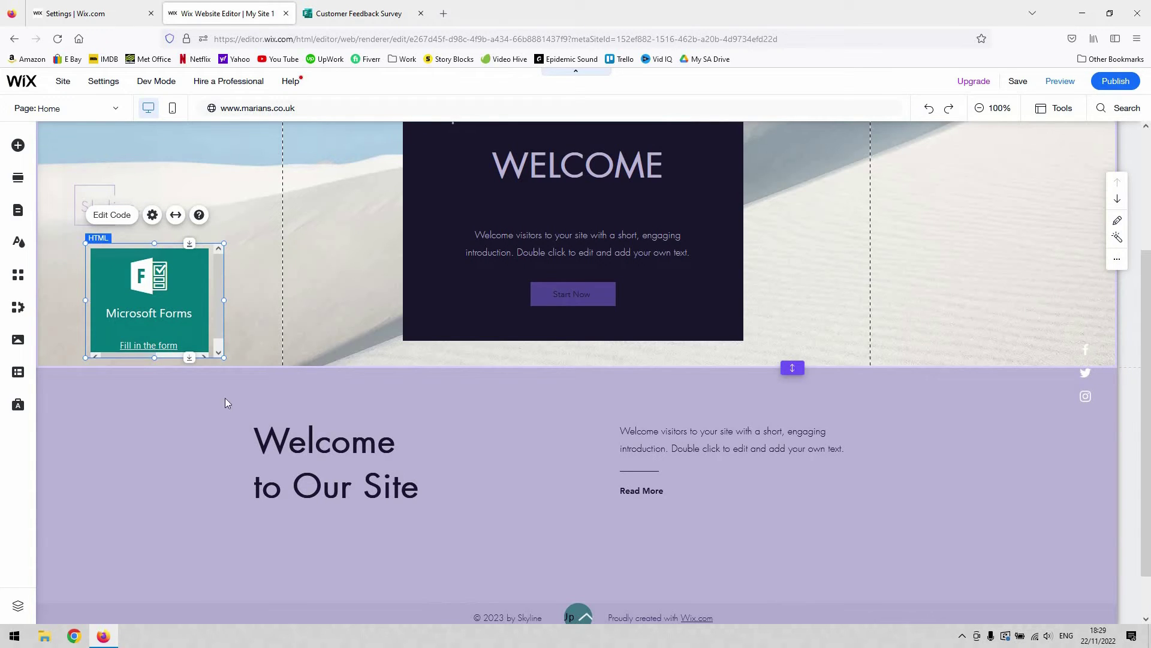
Enlarge the survey embed, move it higher, and switch to Preview.
{"action": "mouse_move", "coordinate": [224, 358]}
{"action": "left_mouse_down"}
{"action": "mouse_move", "coordinate": [316, 416]}
{"action": "mouse_move", "coordinate": [861, 598]}
{"action": "mouse_move", "coordinate": [874, 585]}
{"action": "mouse_move", "coordinate": [1043, 582]}
{"action": "left_mouse_up"}
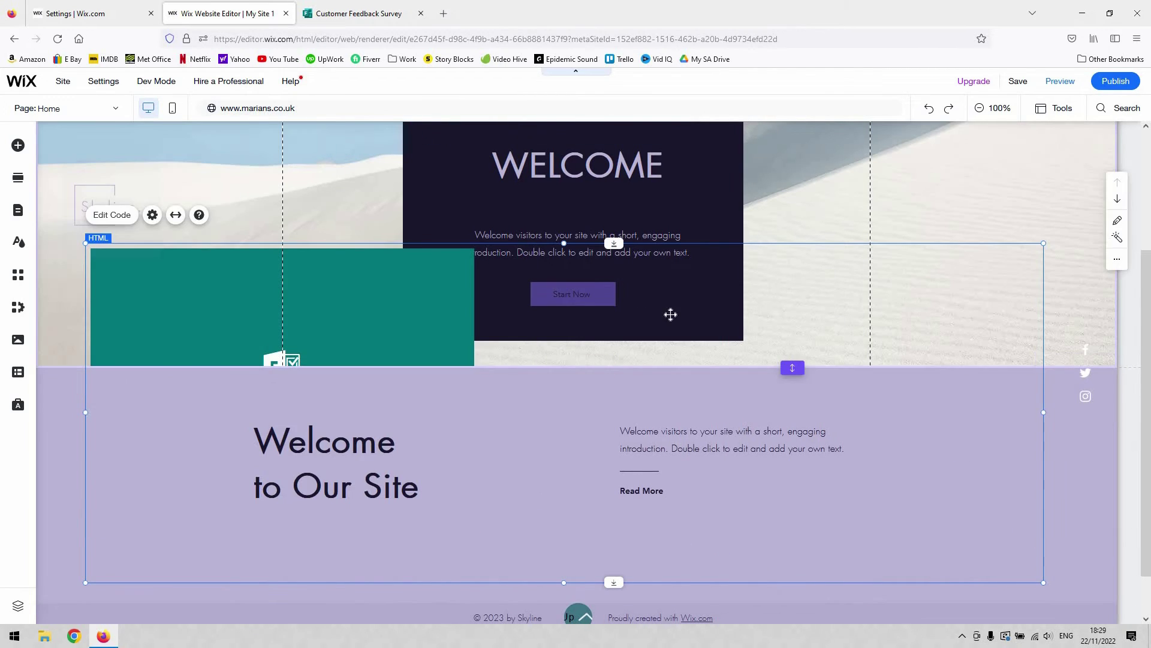
{"action": "left_click_drag", "start_coordinate": [710, 253], "coordinate": [710, 196]}
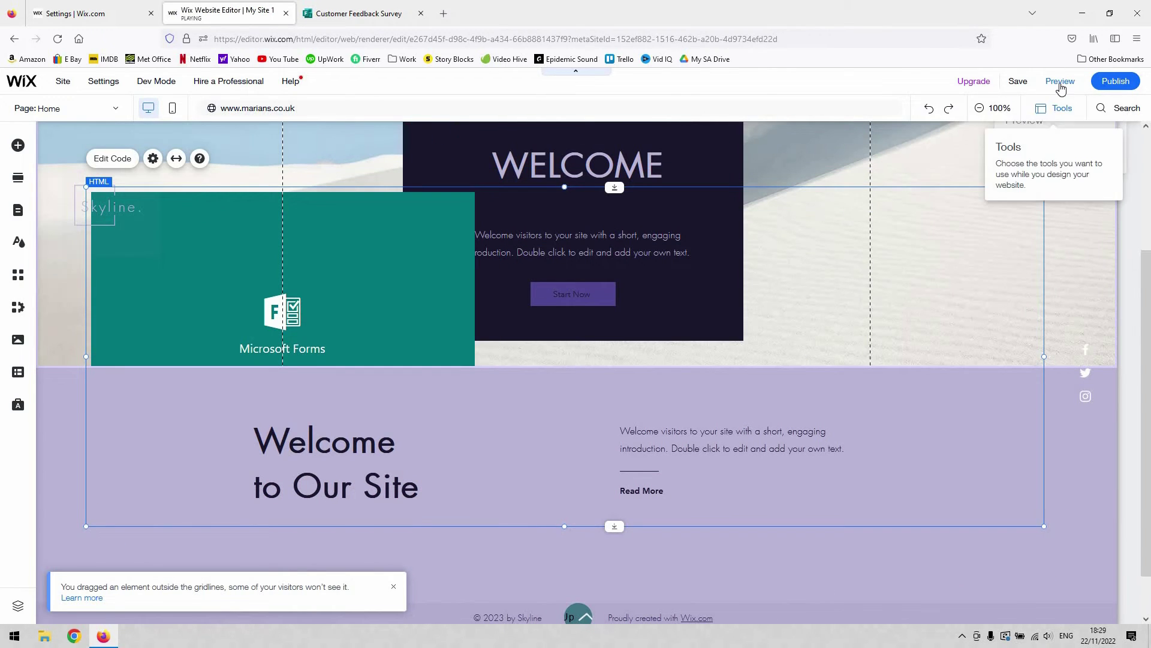
{"action": "left_click", "coordinate": [1076, 94]}
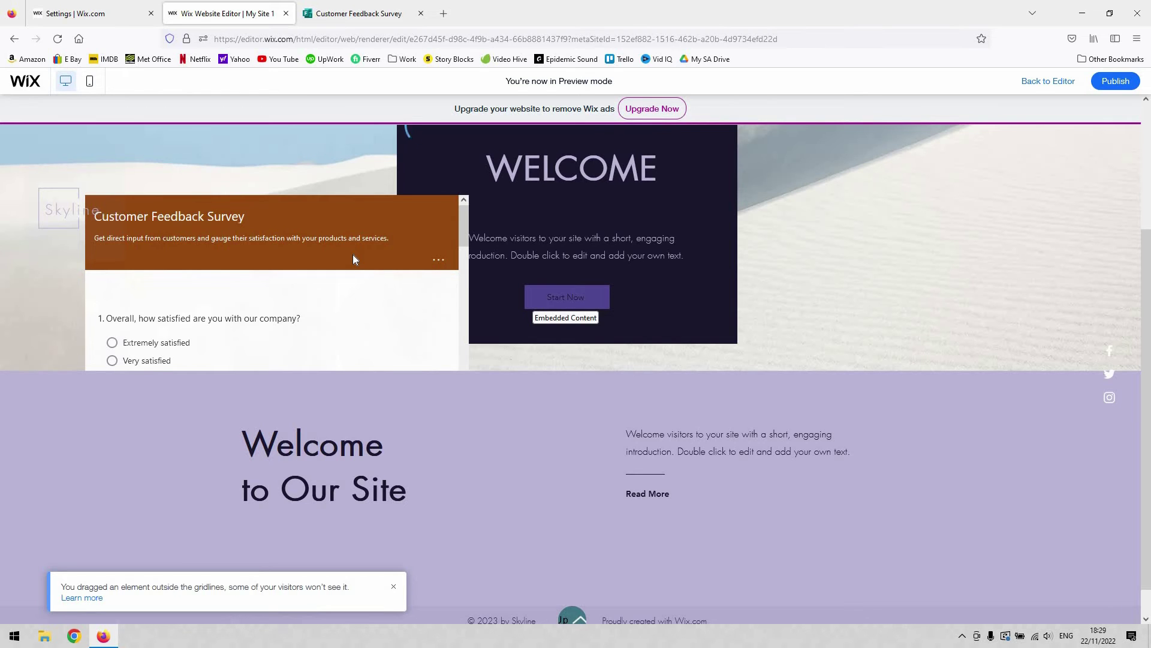
Scroll through the live embedded survey in Preview, then return to the editor.
{"action": "scroll", "coordinate": [352, 255], "scroll_direction": "down", "scroll_amount": 2}
{"action": "scroll", "coordinate": [314, 311], "scroll_direction": "down", "scroll_amount": 10}
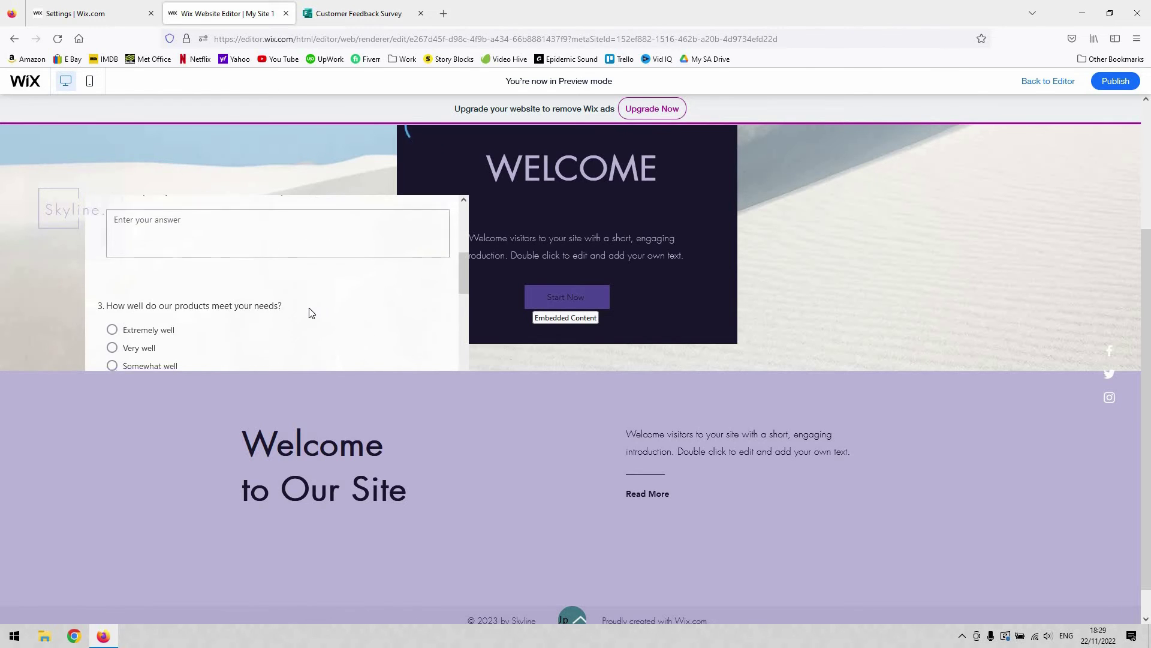
{"action": "scroll", "coordinate": [303, 314], "scroll_direction": "up", "scroll_amount": 8}
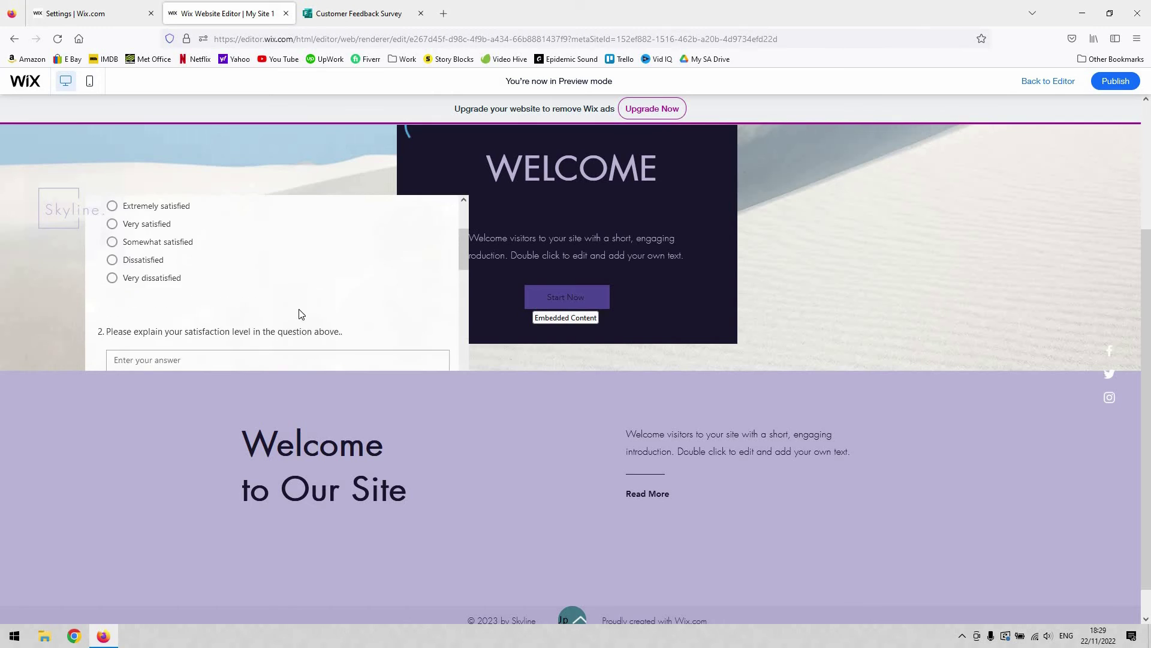
{"action": "scroll", "coordinate": [267, 309], "scroll_direction": "down", "scroll_amount": 12}
{"action": "scroll", "coordinate": [246, 320], "scroll_direction": "down", "scroll_amount": 2}
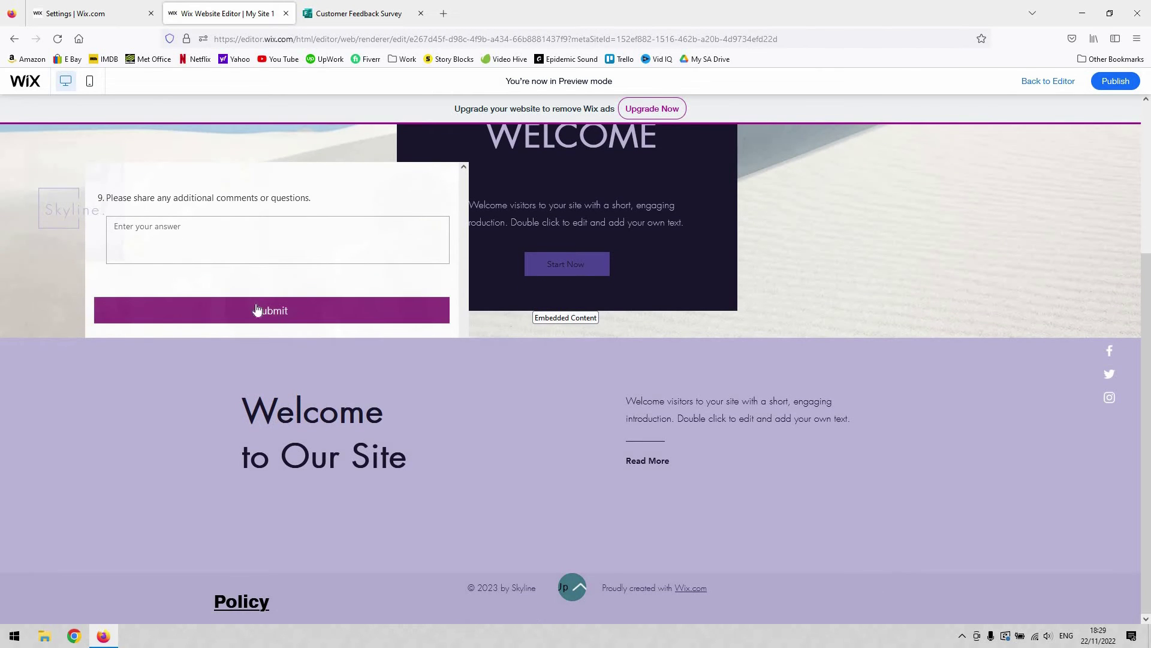
{"action": "scroll", "coordinate": [240, 298], "scroll_direction": "up", "scroll_amount": 10}
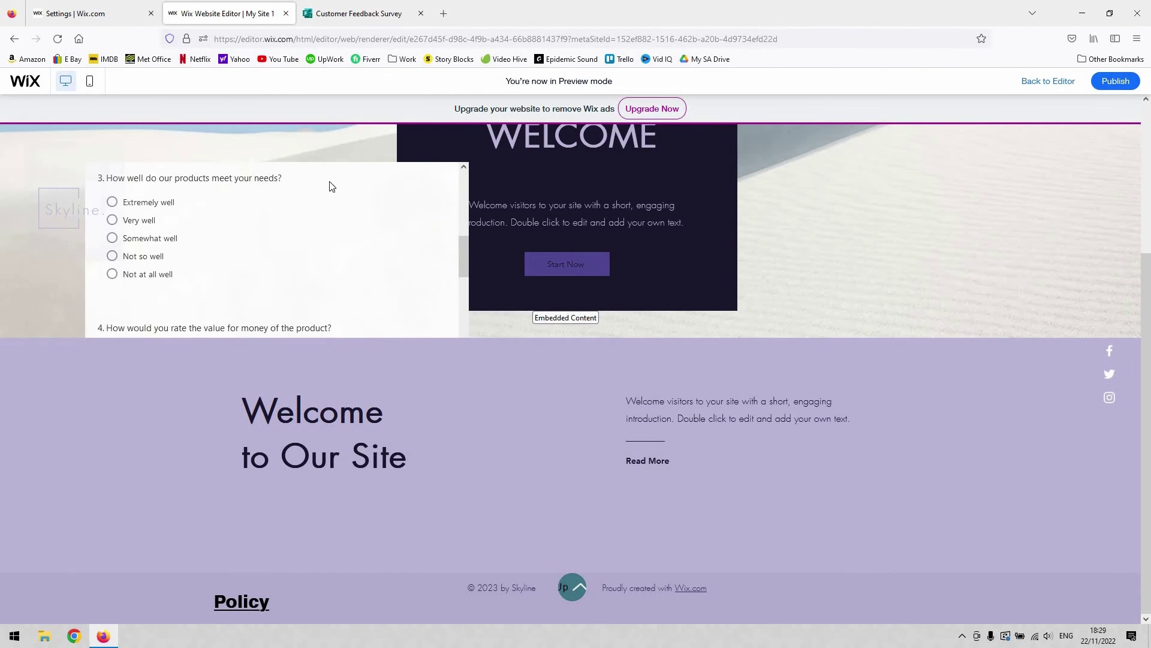
{"action": "scroll", "coordinate": [352, 132], "scroll_direction": "up", "scroll_amount": 5}
{"action": "scroll", "coordinate": [718, 142], "scroll_direction": "up", "scroll_amount": 2}
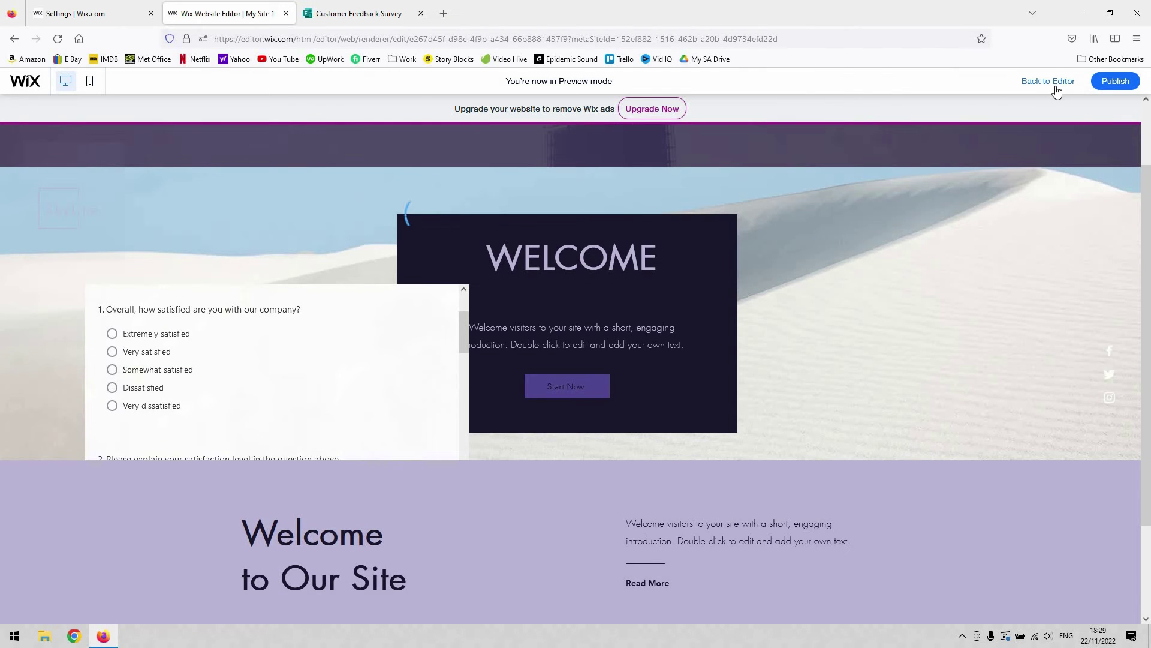
{"action": "left_click", "coordinate": [1056, 88]}
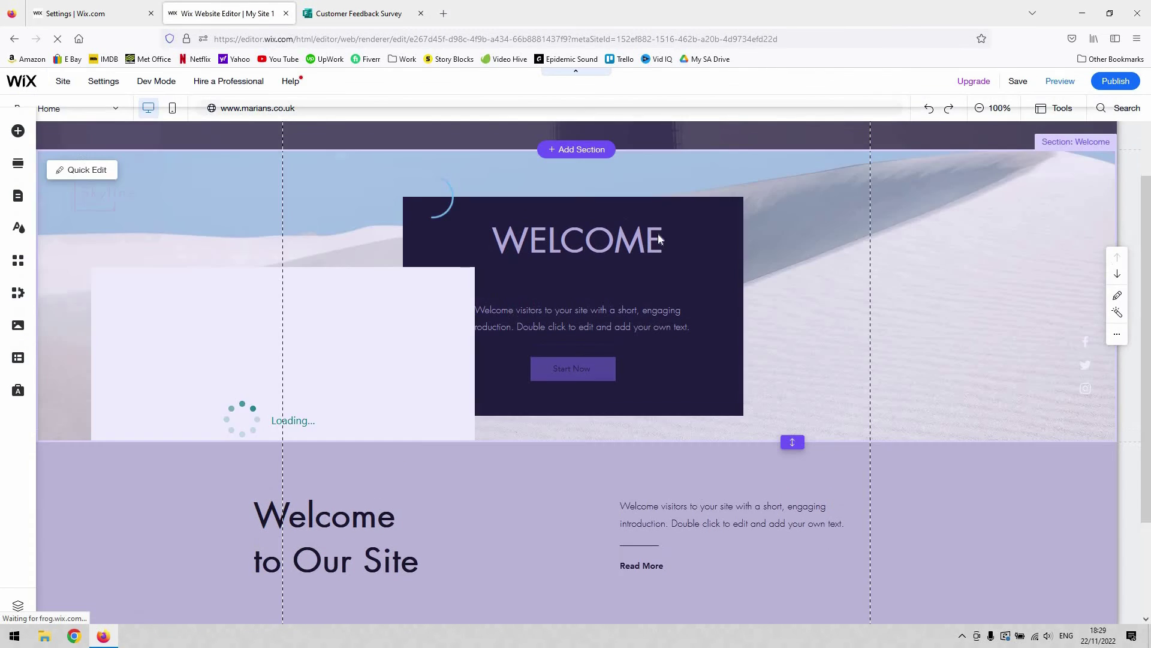
Delete the WELCOME box and drag the survey embed to the centre of the welcome strip.
{"action": "left_click", "coordinate": [689, 216]}
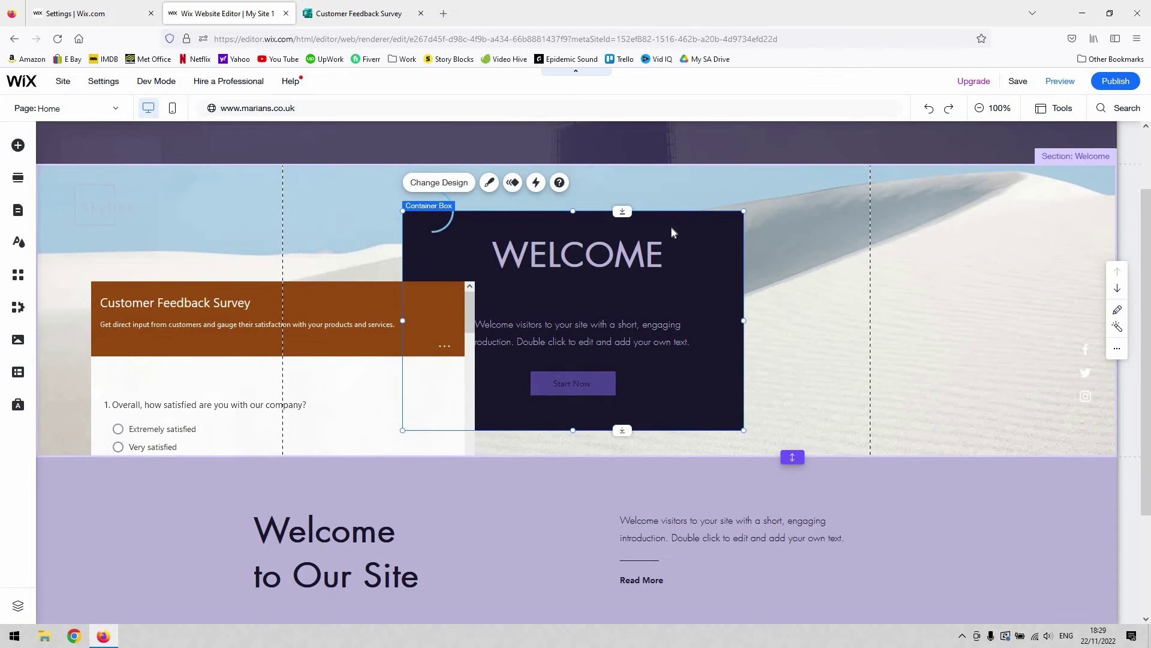
{"action": "key", "text": "Delete"}
{"action": "left_click", "coordinate": [351, 327]}
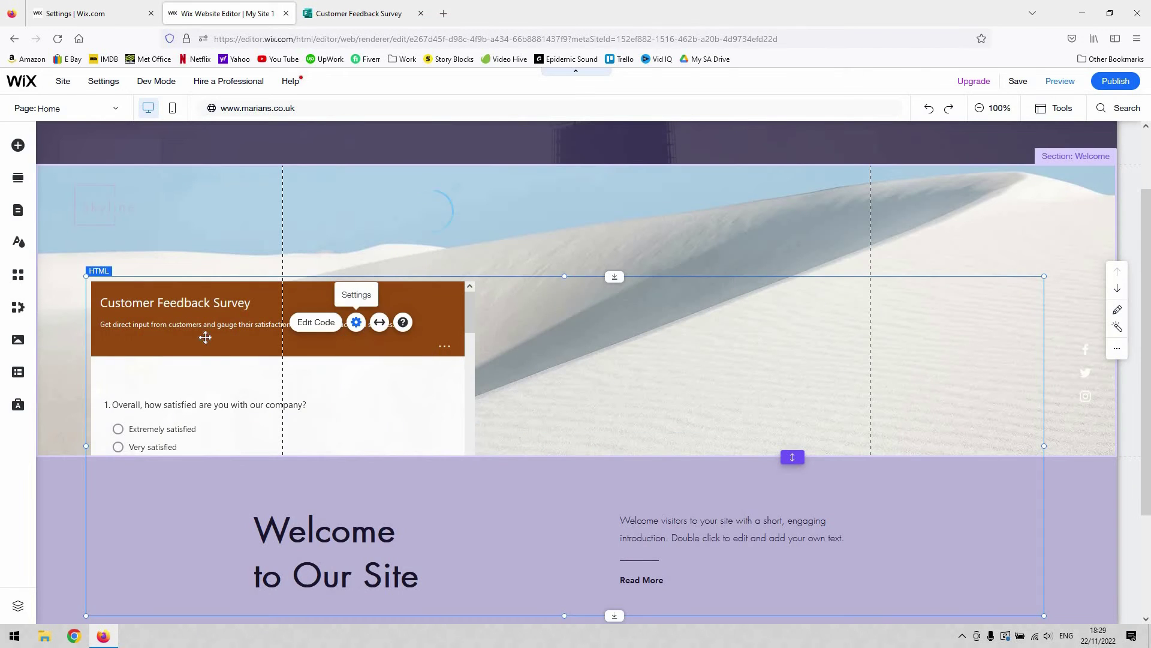
{"action": "left_click_drag", "start_coordinate": [156, 330], "coordinate": [198, 367]}
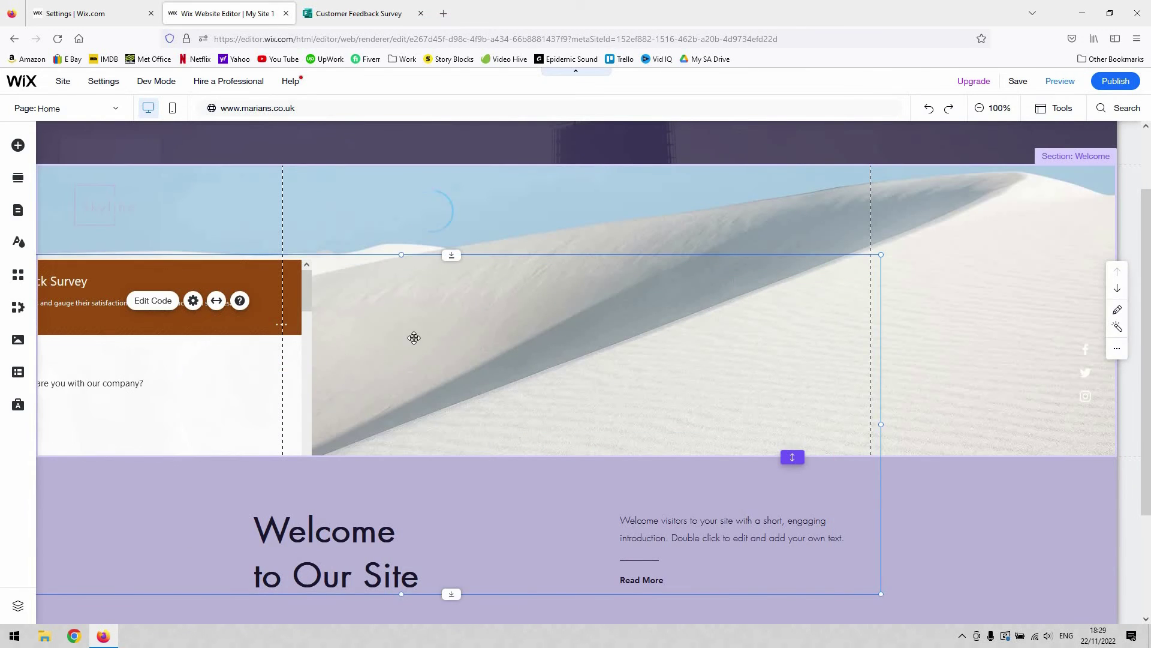
{"action": "left_click_drag", "start_coordinate": [414, 337], "coordinate": [699, 398]}
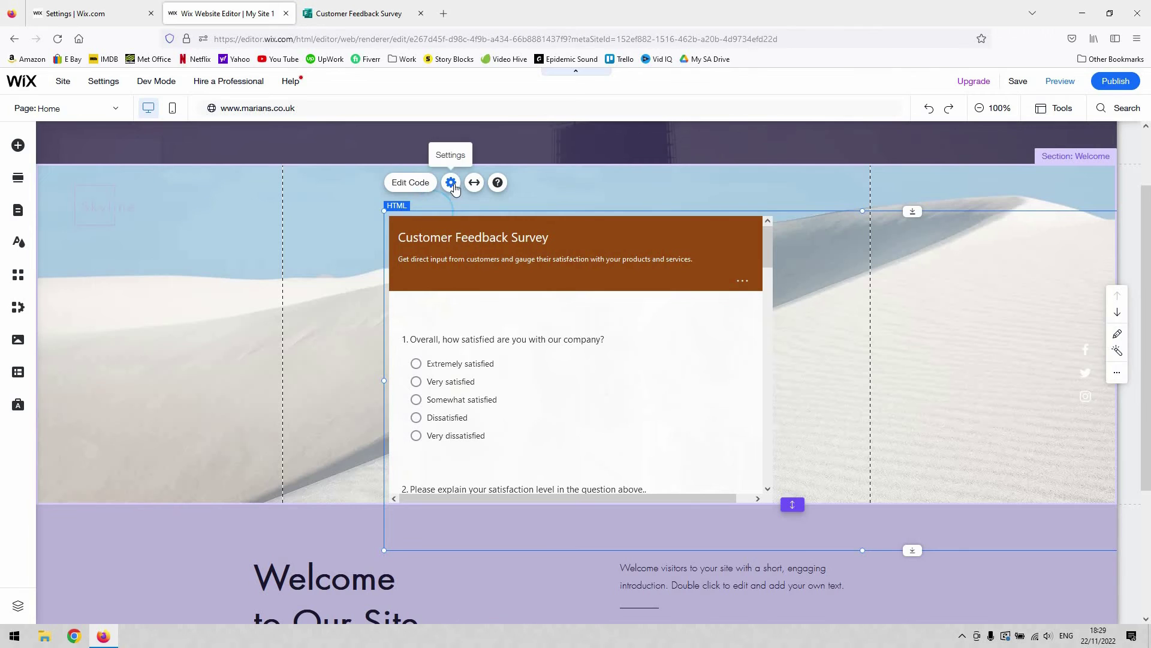
Check the embed's iframe code in its settings, then close them.
{"action": "left_click", "coordinate": [406, 184]}
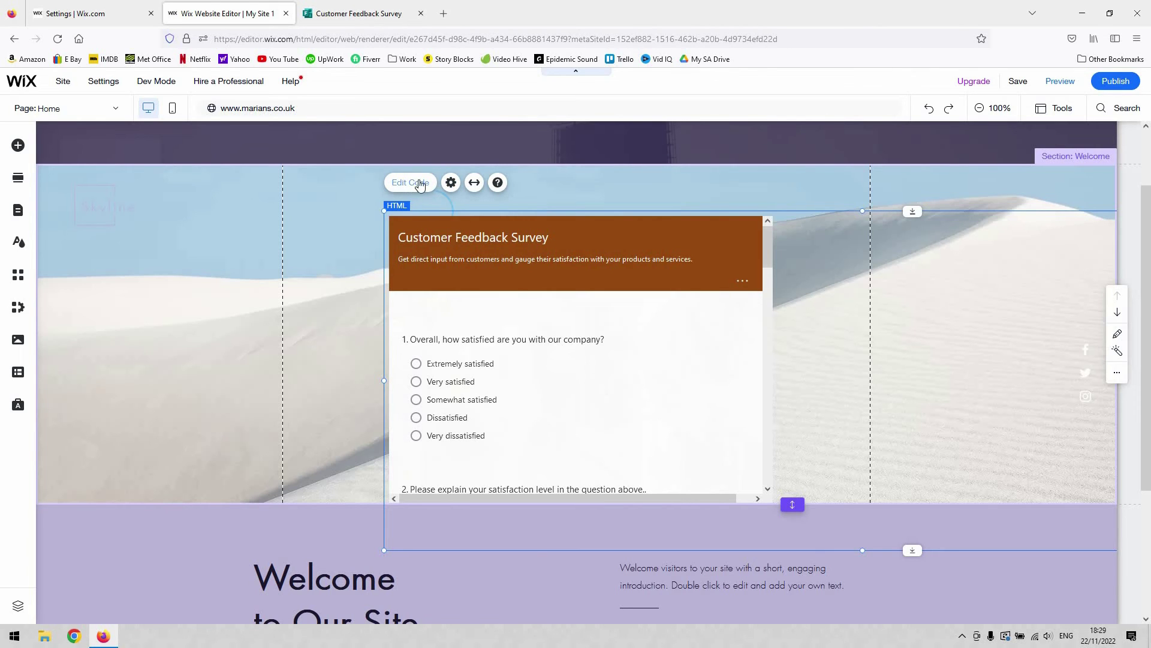
{"action": "left_click", "coordinate": [452, 182]}
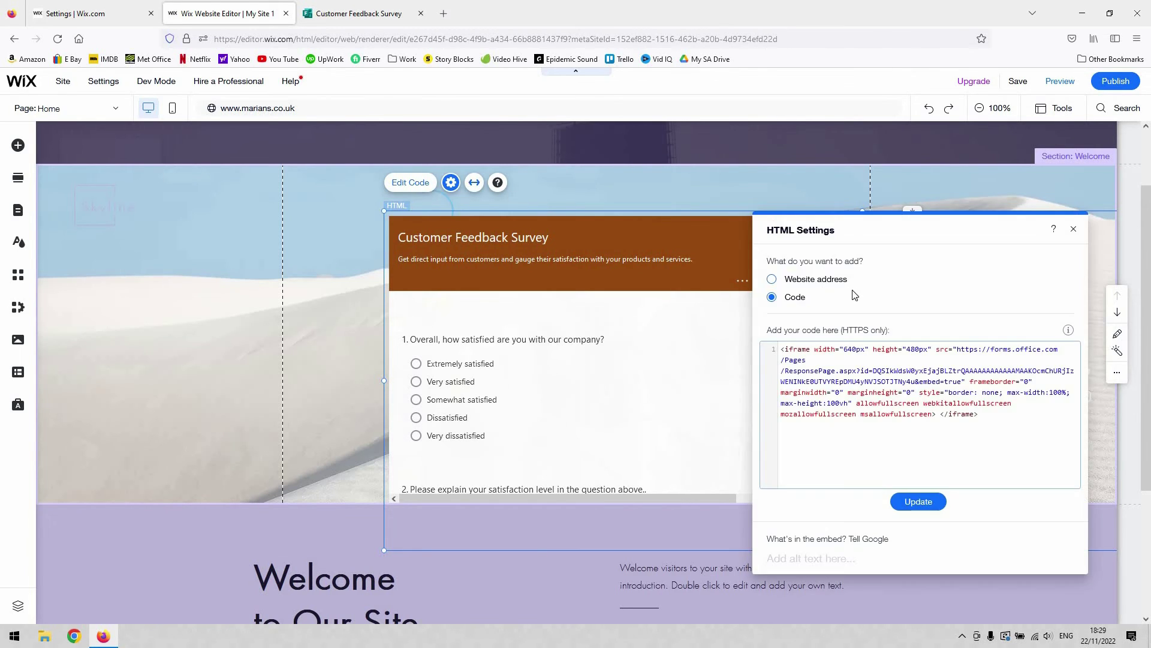
{"action": "left_click", "coordinate": [1073, 229]}
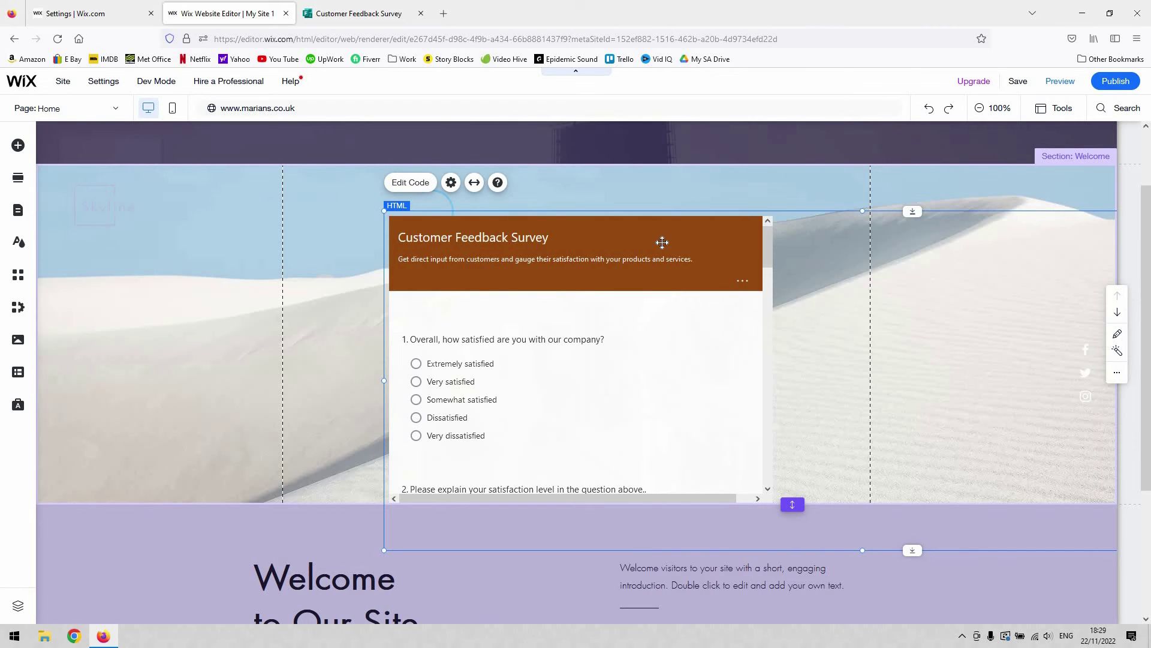
Turn on Stretch to full width with 190 px margins, then nudge the embed slightly upward.
{"action": "left_click", "coordinate": [473, 182]}
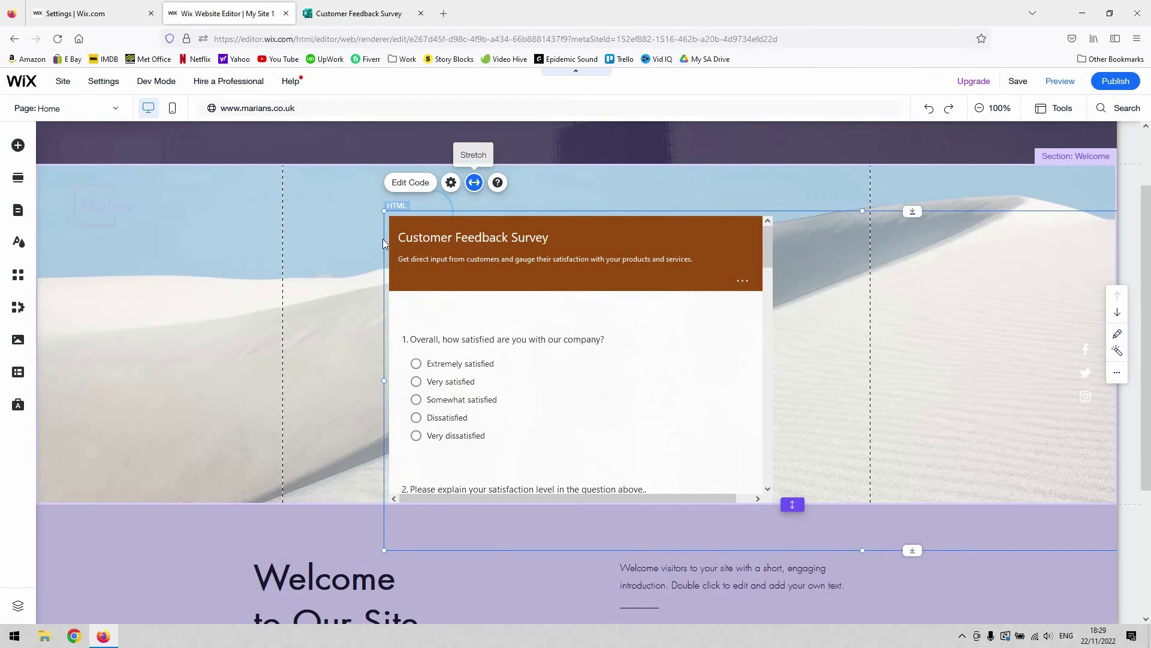
{"action": "left_click", "coordinate": [343, 267]}
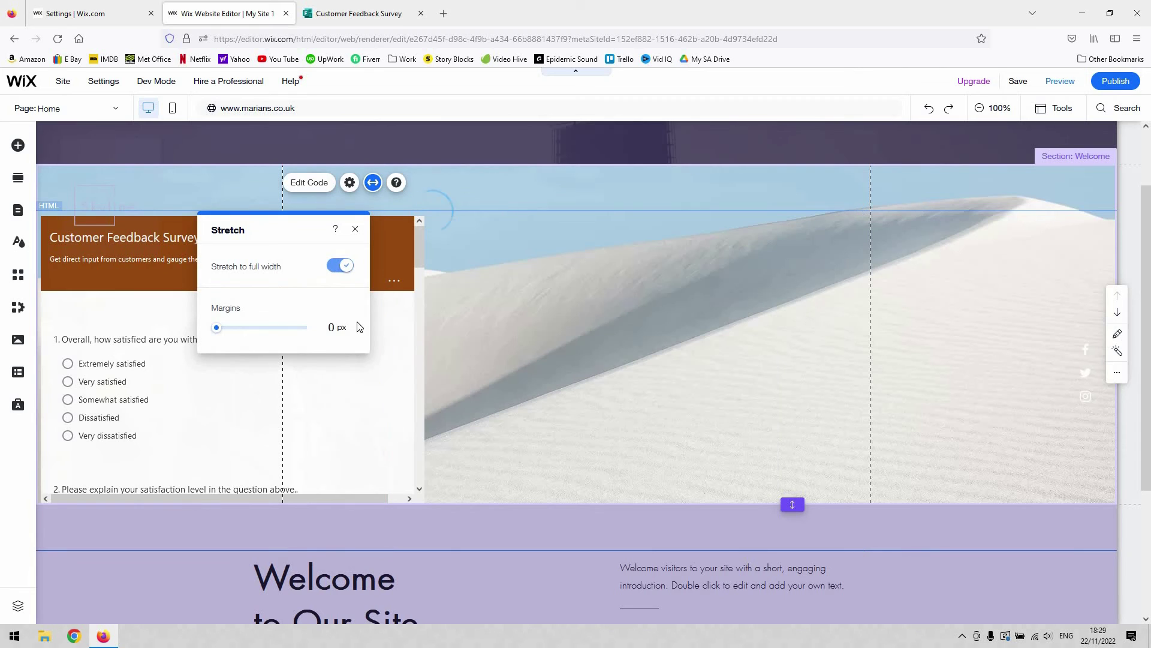
{"action": "left_click_drag", "start_coordinate": [217, 328], "coordinate": [307, 336]}
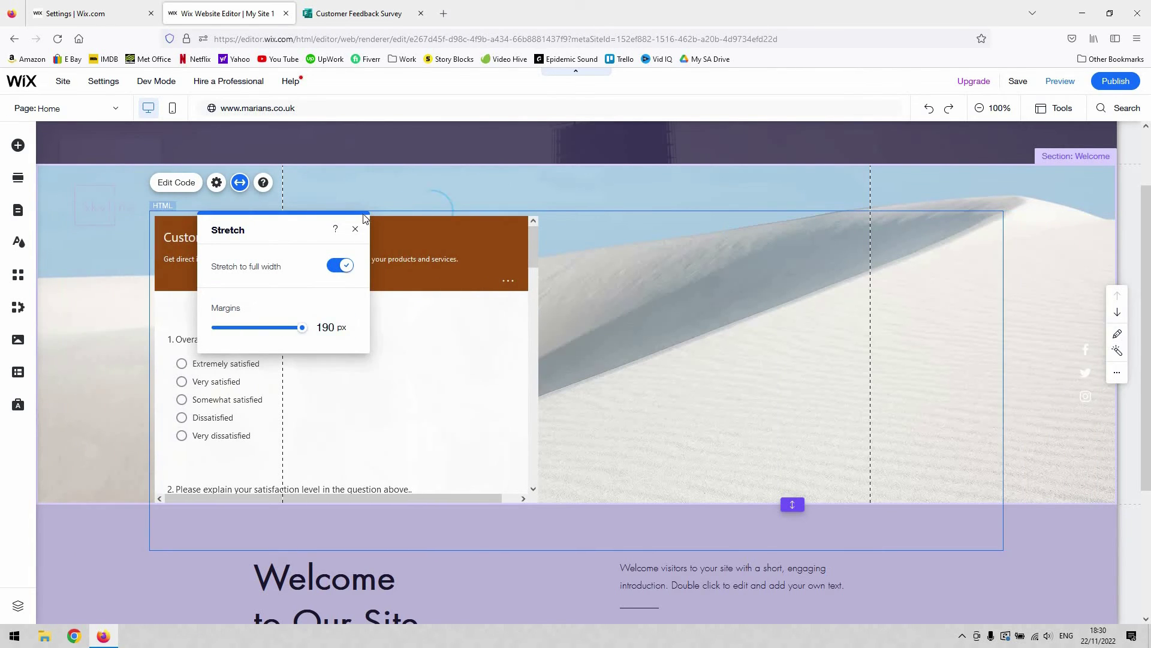
{"action": "left_click", "coordinate": [393, 318]}
{"action": "left_click_drag", "start_coordinate": [616, 319], "coordinate": [688, 198]}
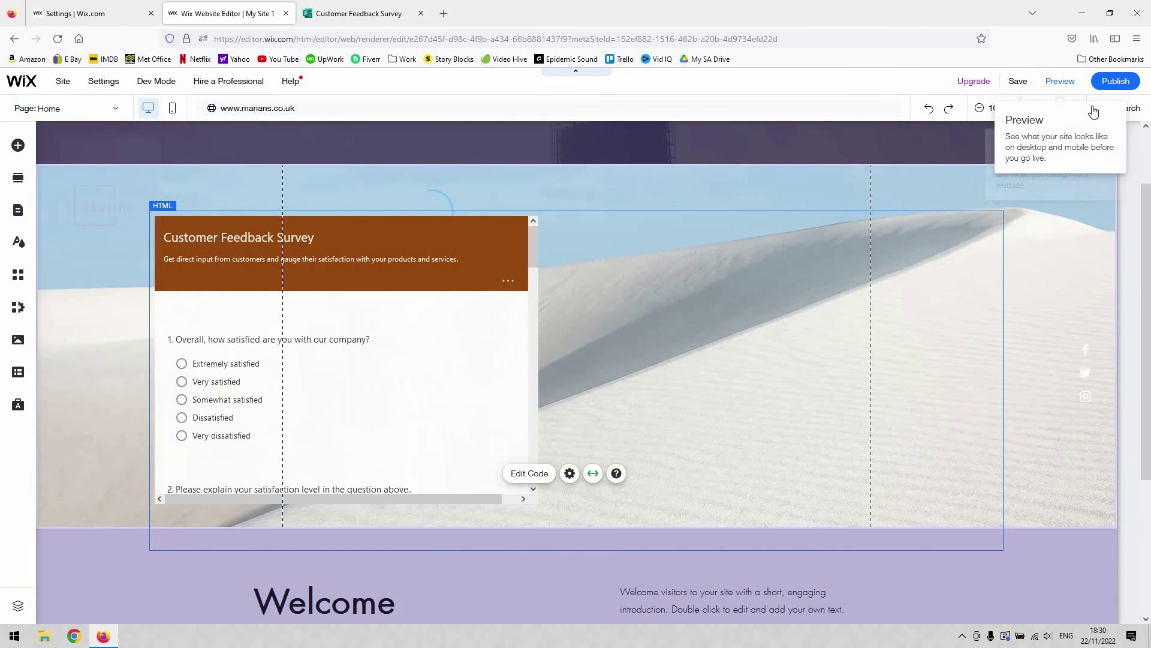
Preview the homepage, scroll the survey, and give question 8 a seven-star rating.
{"action": "left_click", "coordinate": [1072, 73]}
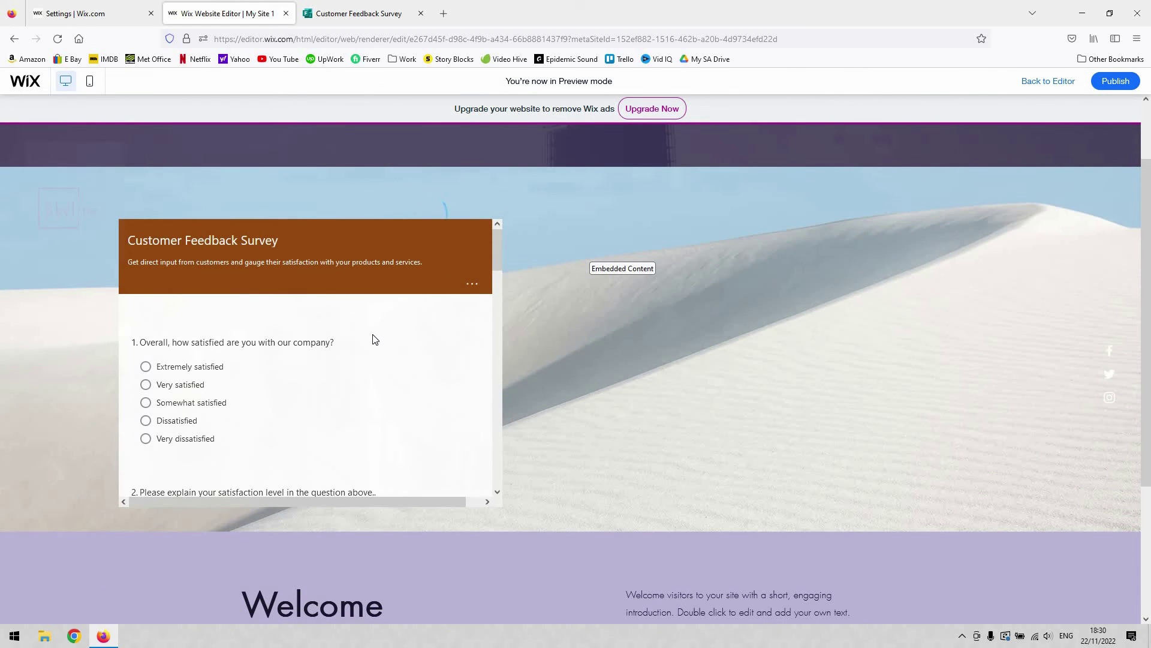
{"action": "scroll", "coordinate": [375, 340], "scroll_direction": "down", "scroll_amount": 10}
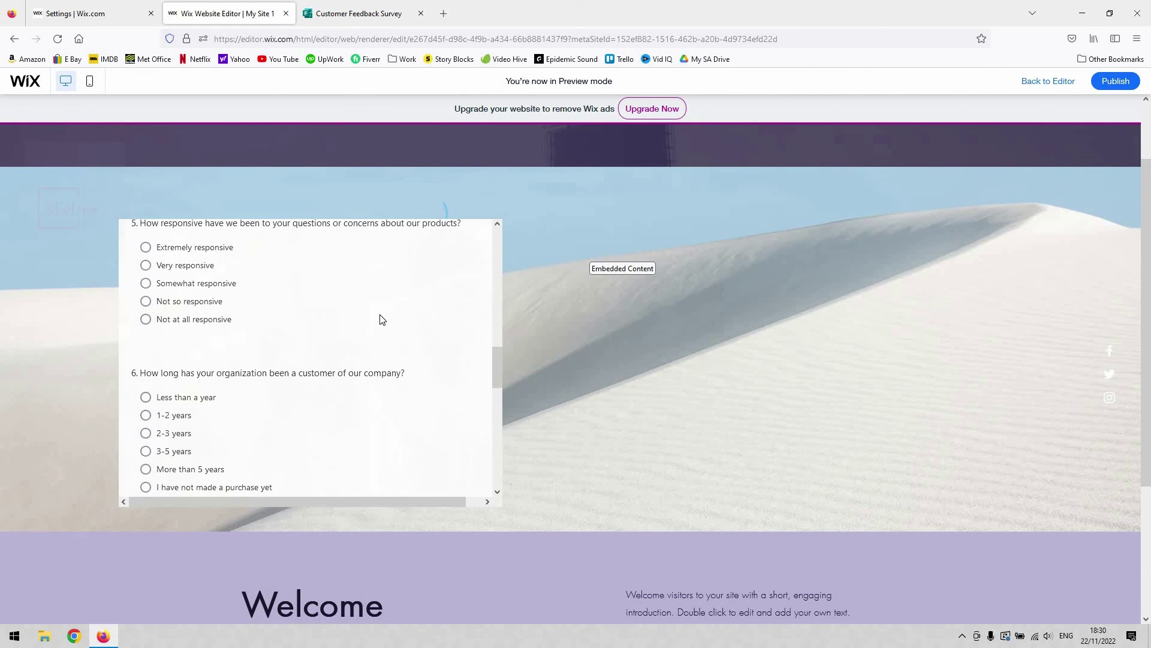
{"action": "scroll", "coordinate": [380, 320], "scroll_direction": "down", "scroll_amount": 5}
{"action": "left_click", "coordinate": [285, 379]}
{"action": "scroll", "coordinate": [251, 414], "scroll_direction": "down", "scroll_amount": 5}
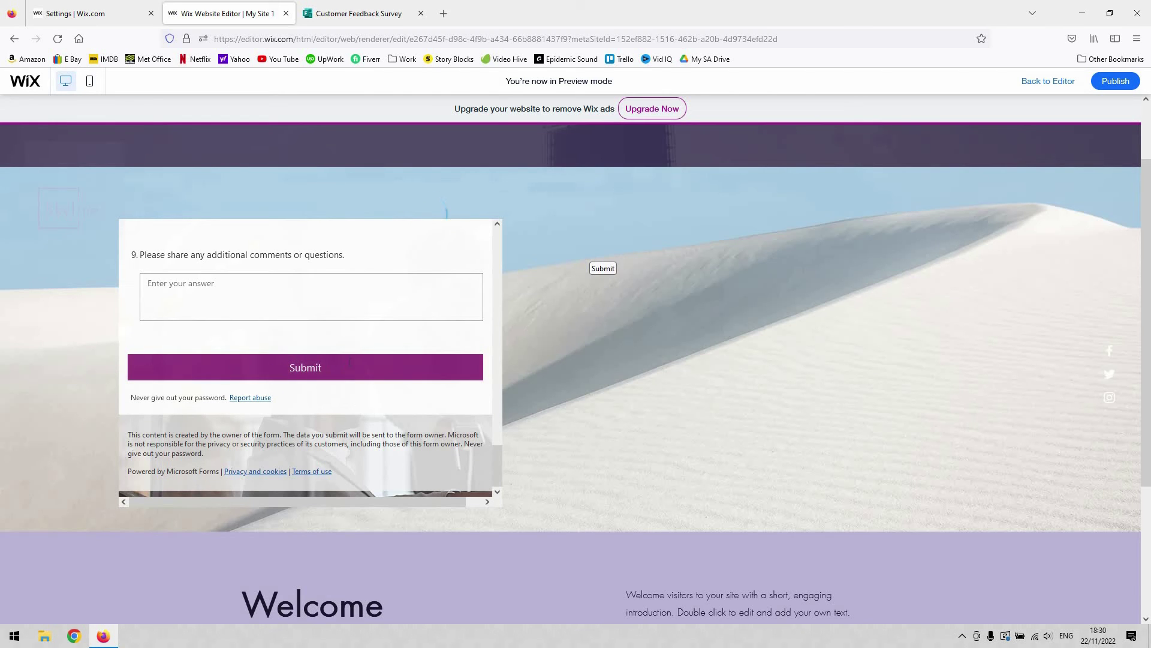
{"action": "scroll", "coordinate": [380, 334], "scroll_direction": "up", "scroll_amount": 20}
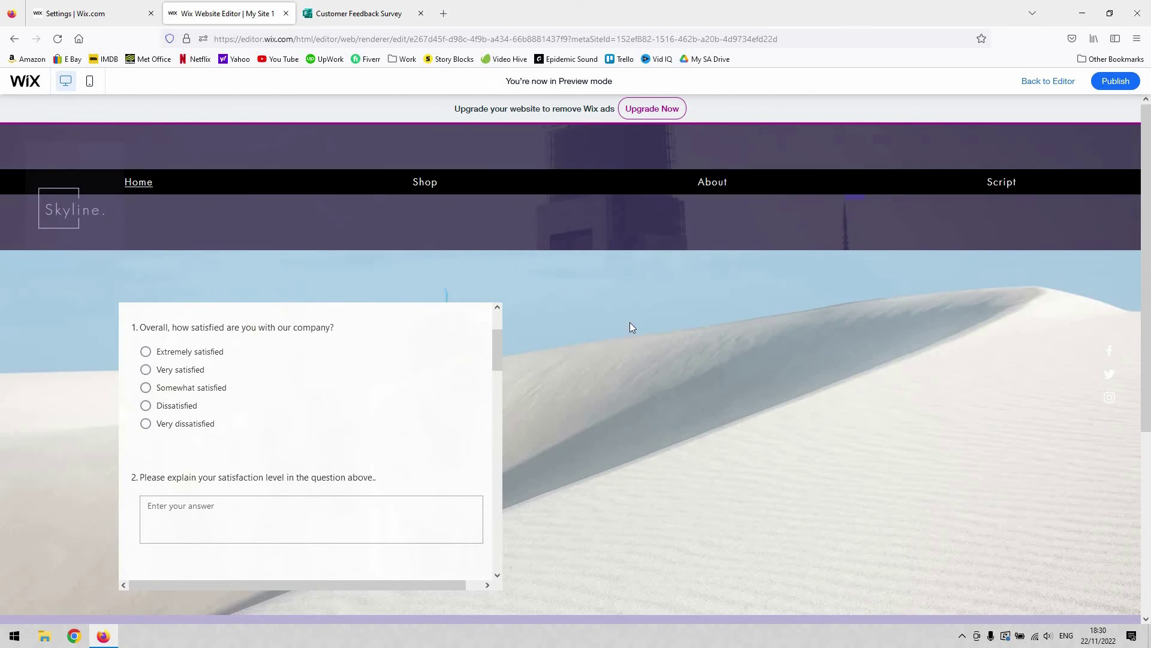